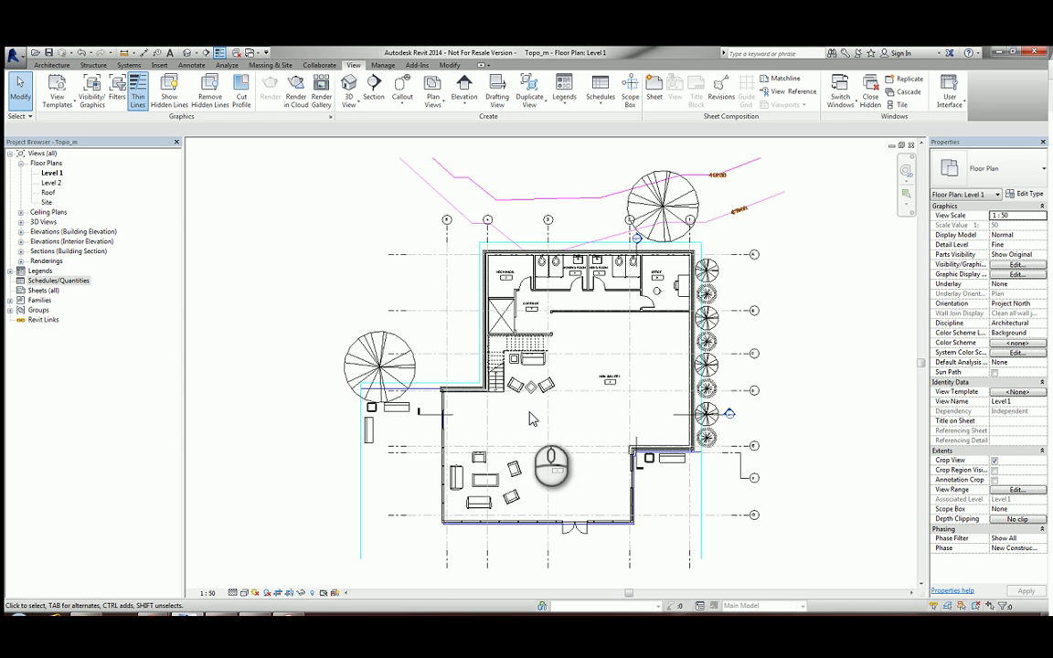
Zoom in on the existing stair in the Level 1 floor plan
{"action": "left_click", "coordinate": [501, 414]}
{"action": "scroll", "coordinate": [489, 395], "scroll_direction": "up", "scroll_amount": 5}
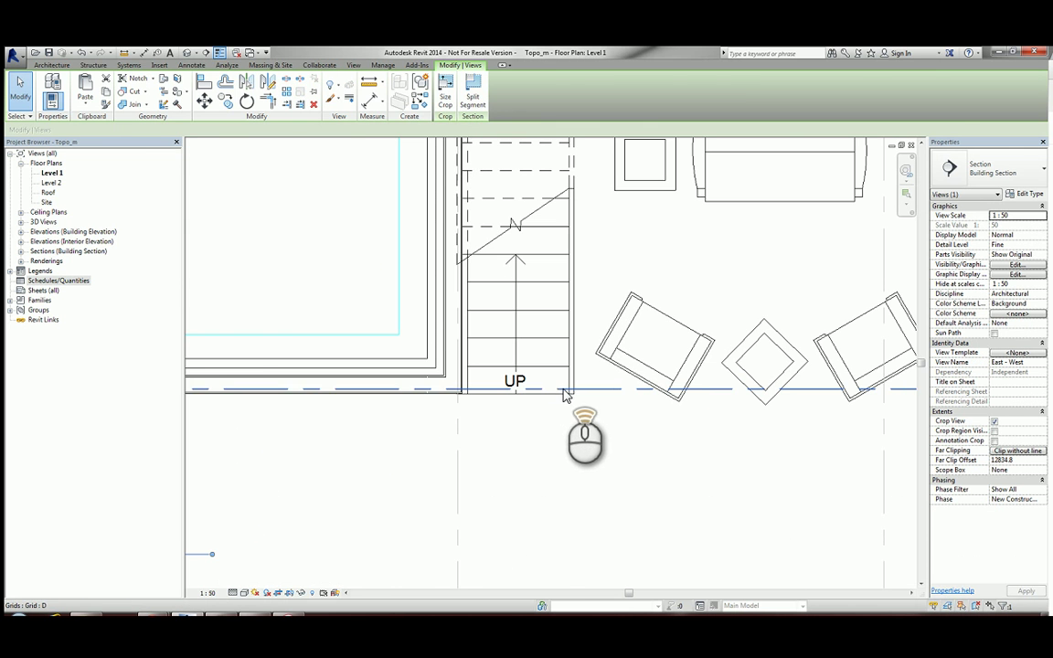
{"action": "left_click", "coordinate": [572, 446]}
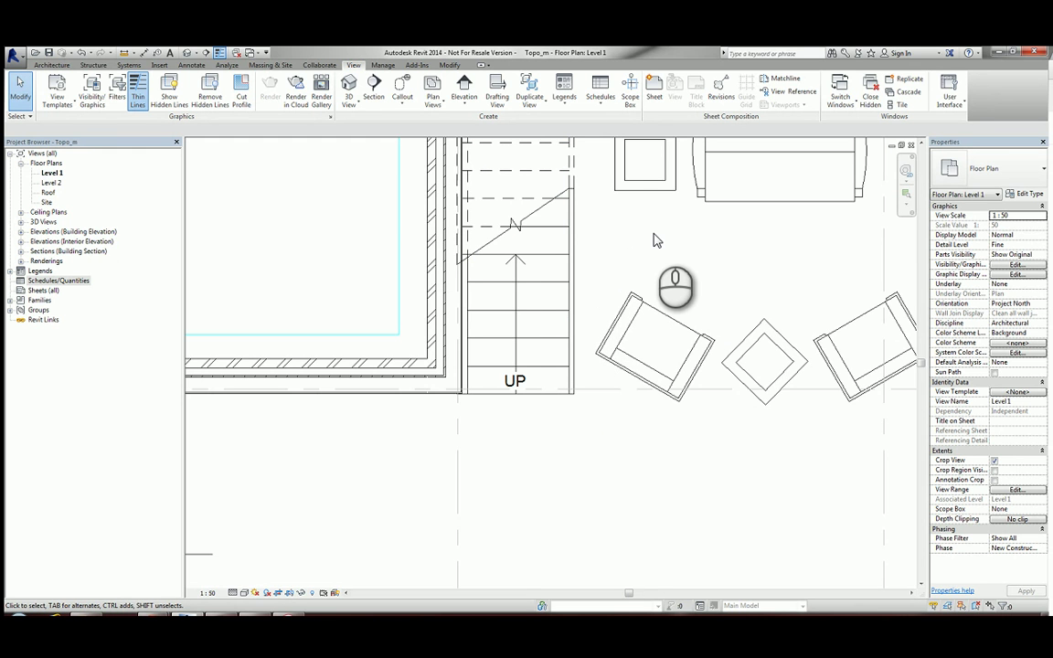
In the stair's sketch, drag the right boundary's bottom end up to the last riser
{"action": "left_click", "coordinate": [542, 261]}
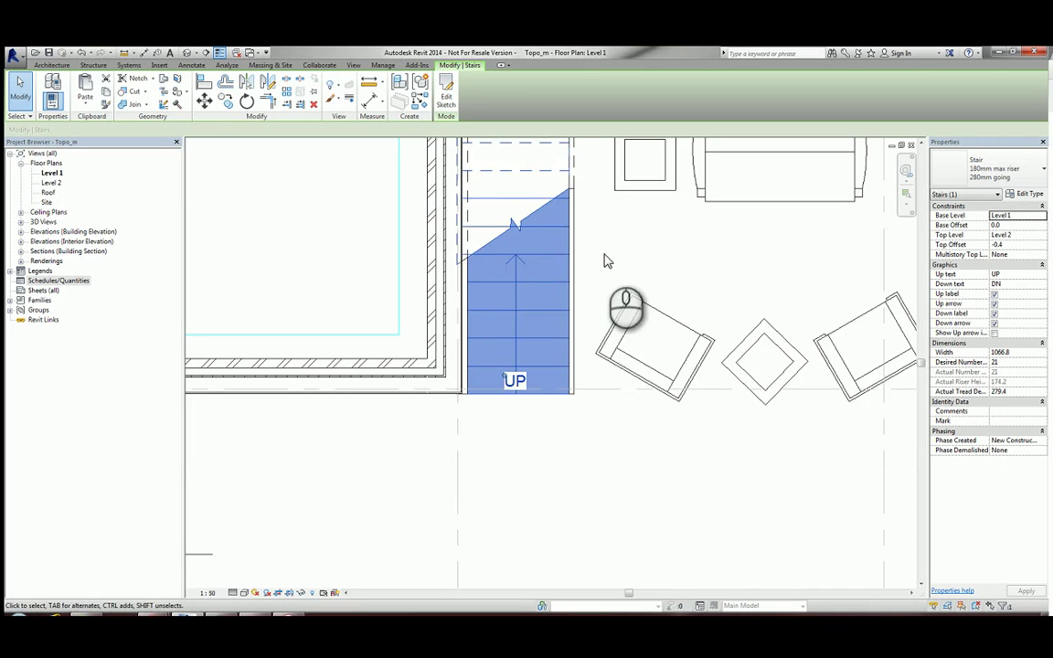
{"action": "left_click", "coordinate": [448, 97]}
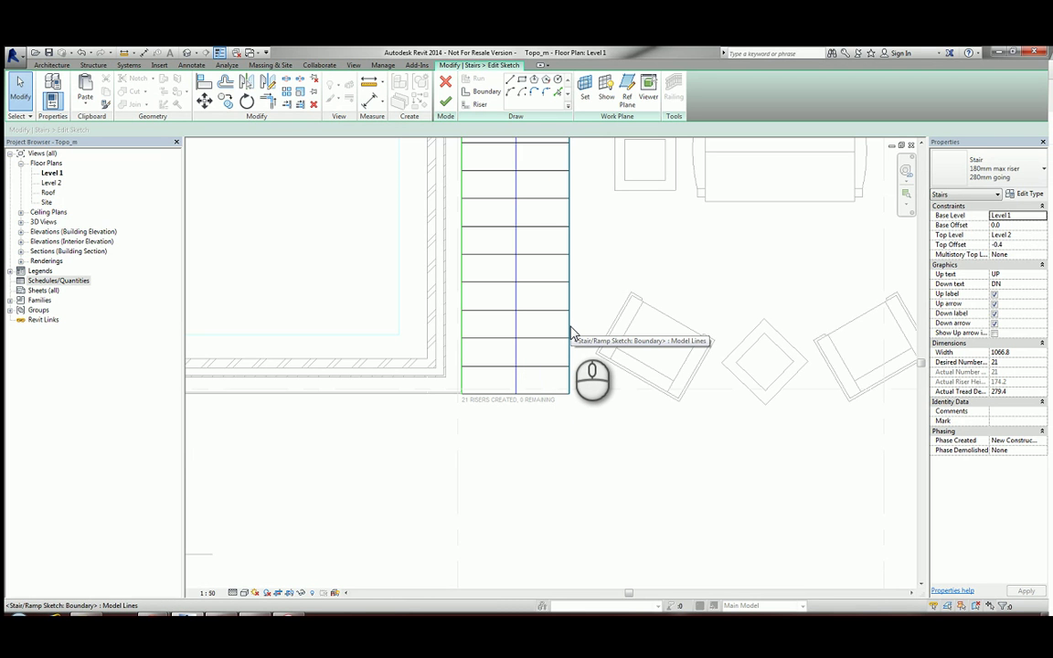
{"action": "left_click", "coordinate": [566, 383]}
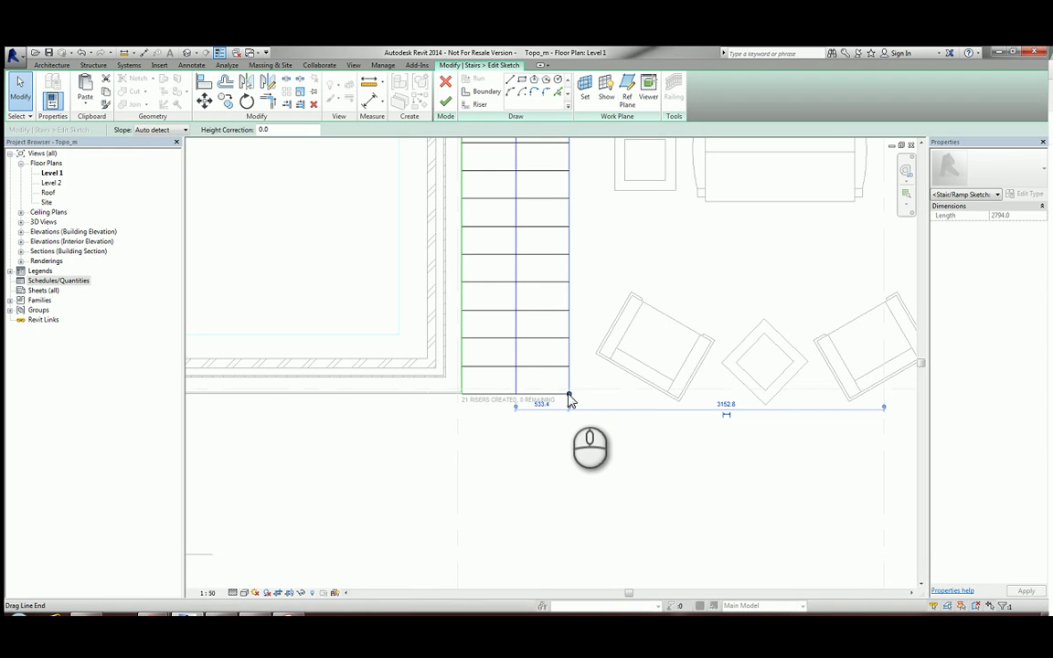
{"action": "left_click_drag", "start_coordinate": [568, 395], "coordinate": [568, 367]}
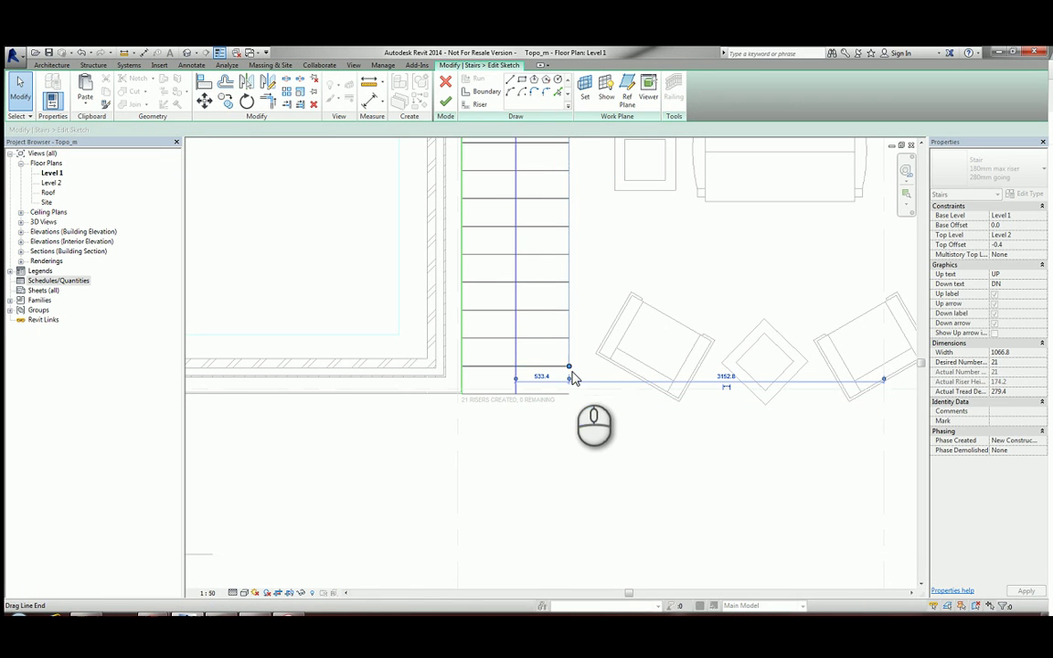
{"action": "left_click", "coordinate": [591, 444]}
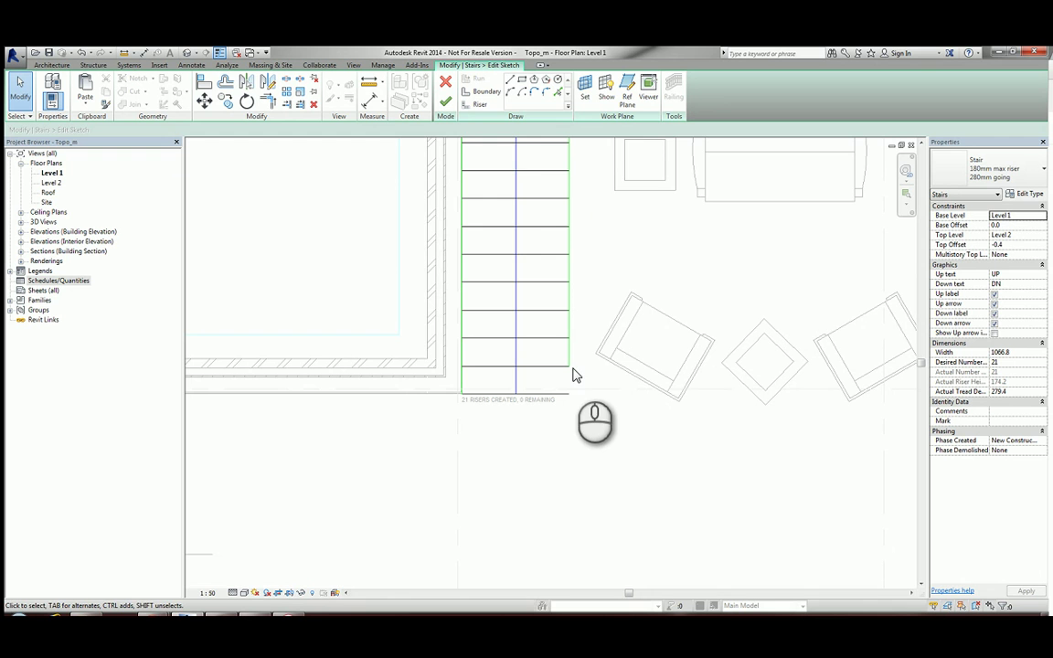
Sketch a Start-End-Radius arc riser closing the bottom step, then finish the stair
{"action": "left_click", "coordinate": [480, 105]}
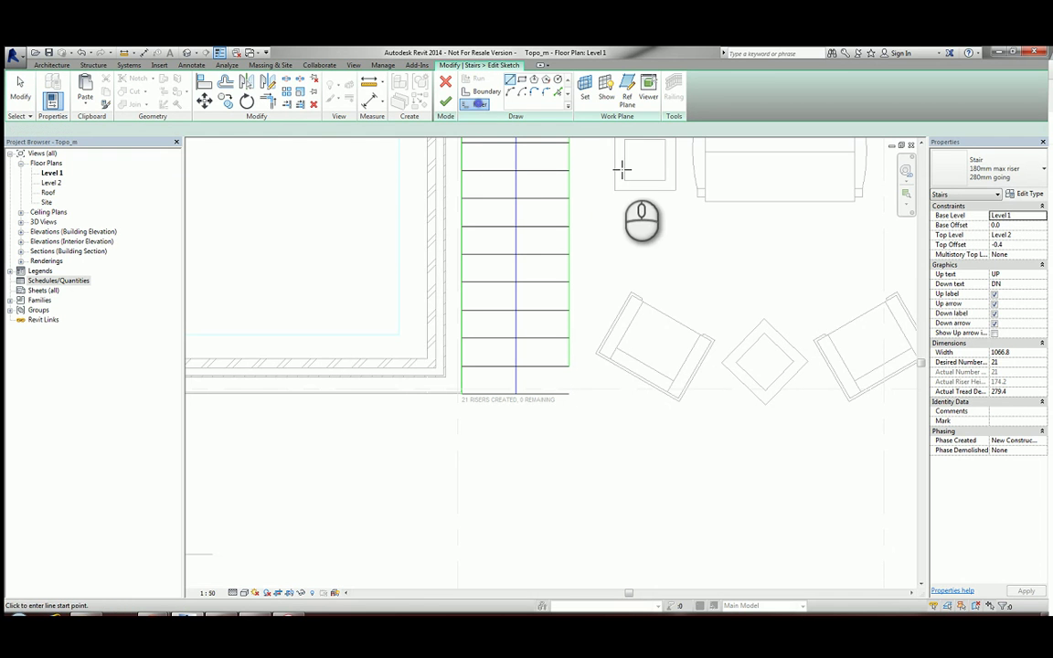
{"action": "left_click", "coordinate": [510, 95]}
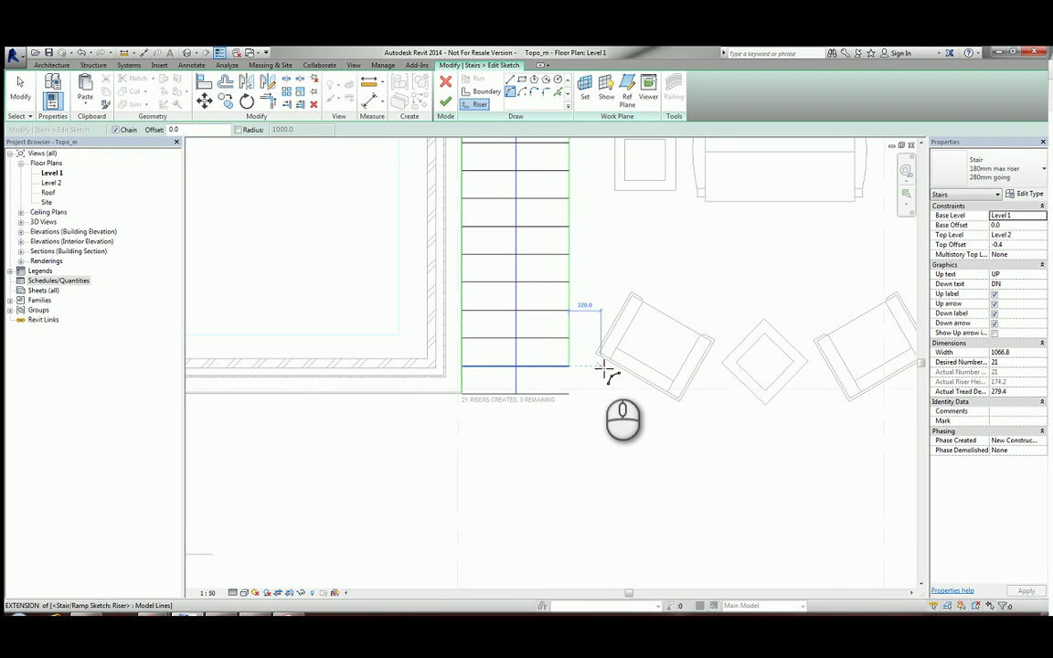
{"action": "left_click", "coordinate": [568, 395]}
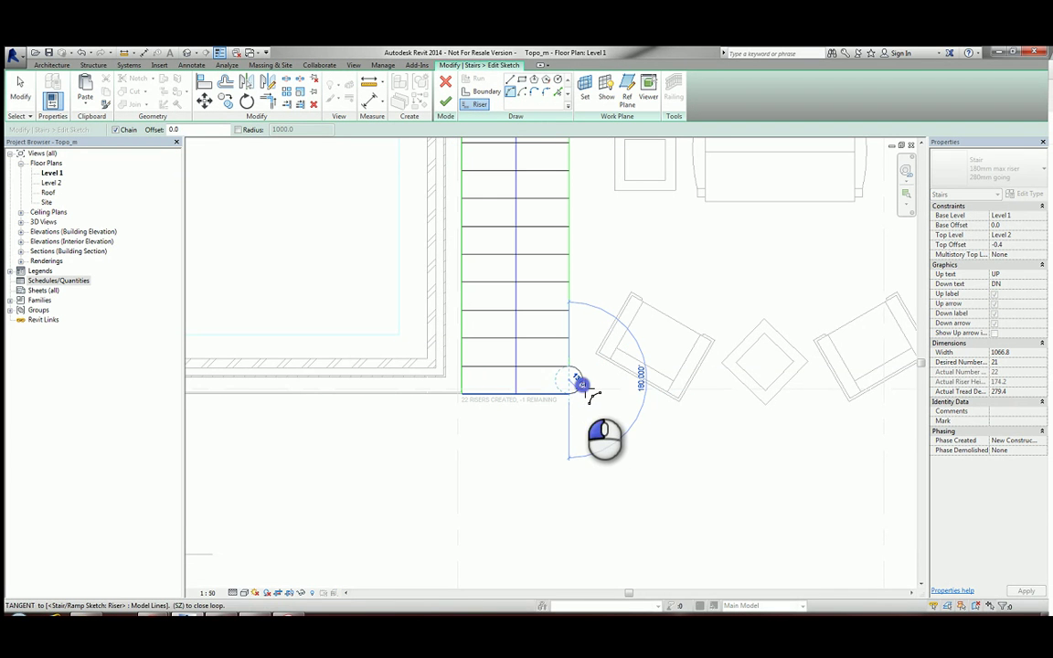
{"action": "left_click", "coordinate": [583, 382]}
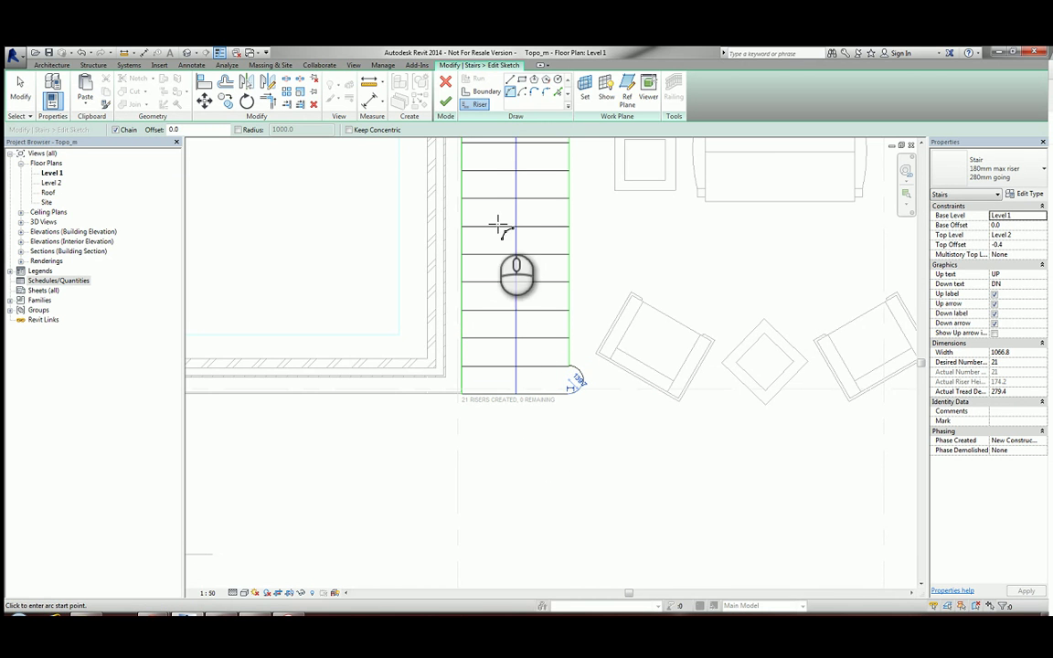
{"action": "left_click", "coordinate": [446, 105]}
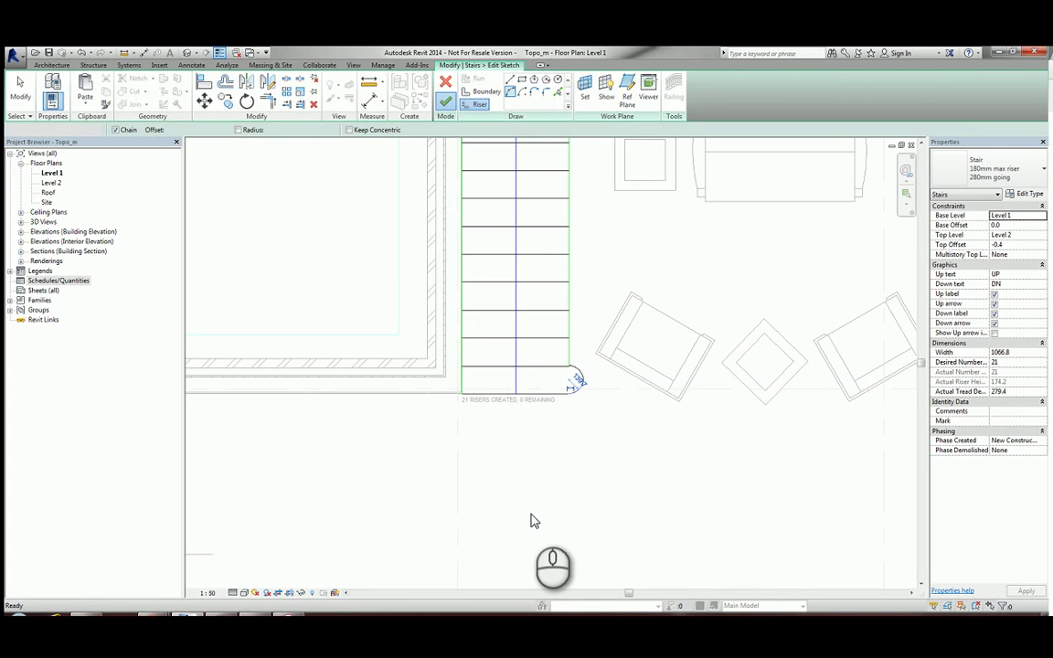
{"action": "left_click", "coordinate": [529, 473]}
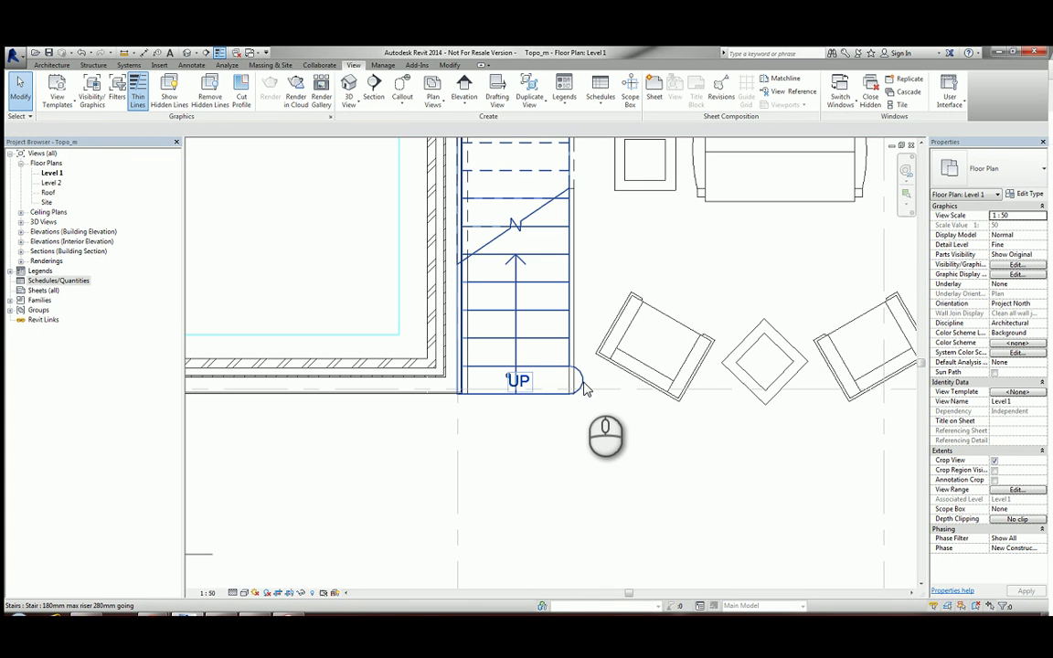
Shorten the right railing's path to 2514.6 so it ends above the bullnose step
{"action": "left_click", "coordinate": [574, 286]}
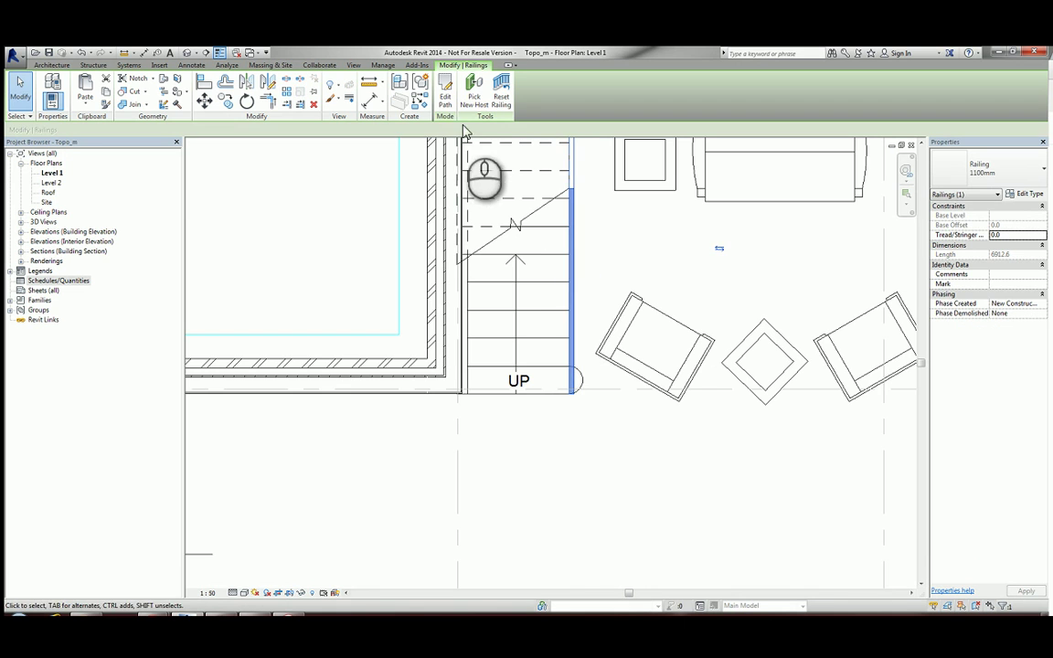
{"action": "left_click", "coordinate": [446, 101]}
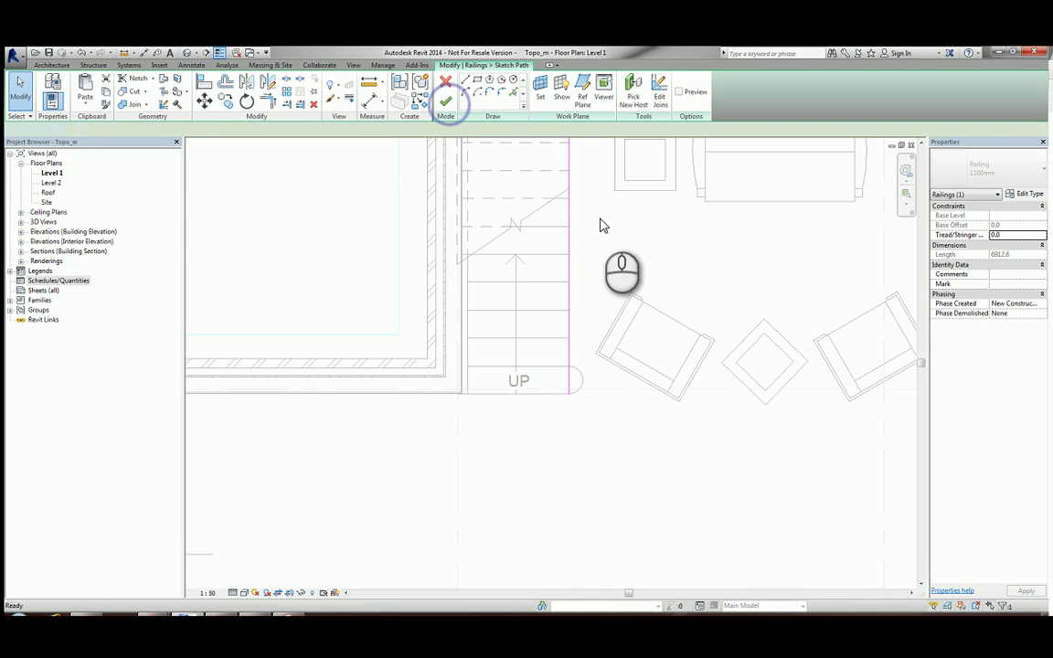
{"action": "left_click", "coordinate": [569, 391]}
{"action": "left_click_drag", "start_coordinate": [569, 395], "coordinate": [569, 366]}
{"action": "left_click", "coordinate": [445, 102]}
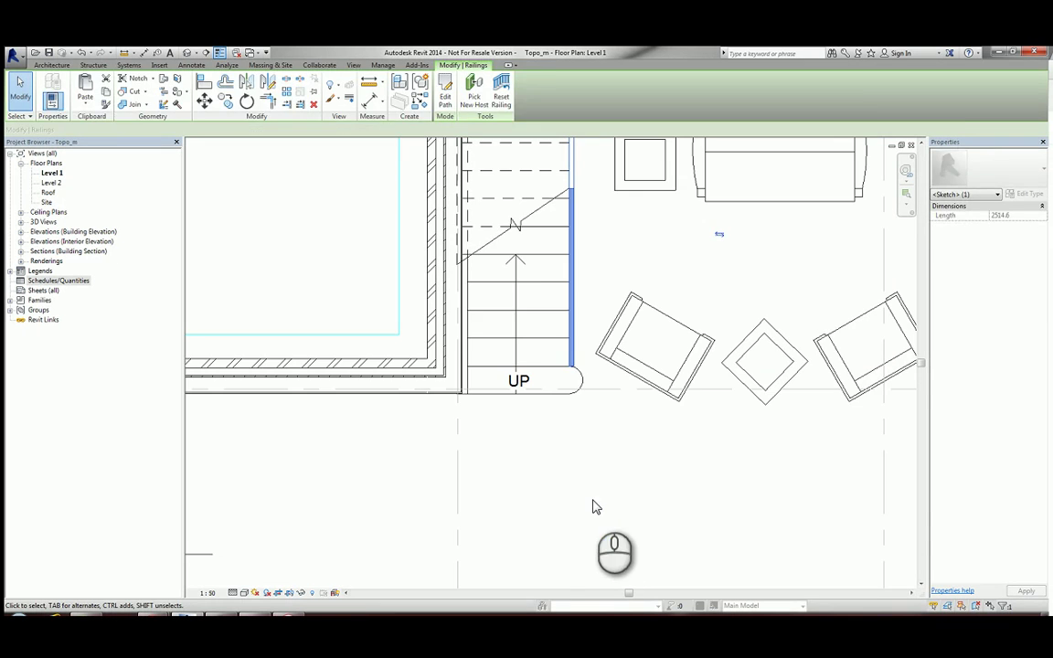
{"action": "left_click", "coordinate": [590, 498]}
{"action": "scroll", "coordinate": [592, 438], "scroll_direction": "down", "scroll_amount": 2}
{"action": "middle_click_drag", "start_coordinate": [599, 448], "coordinate": [481, 367]}
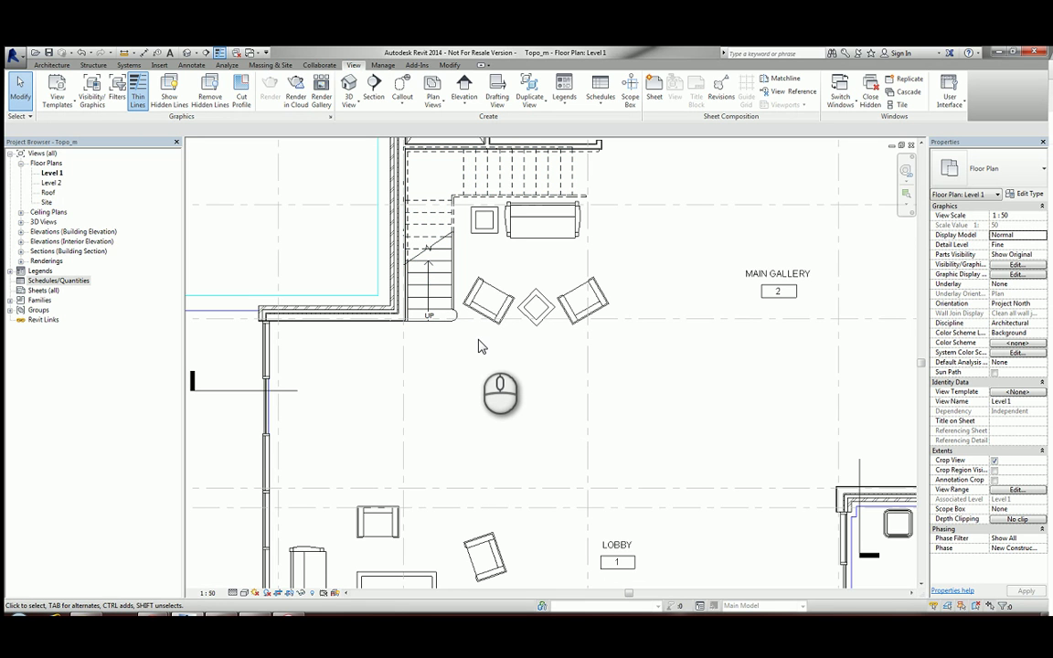
Place a 3D camera with its eye in the lobby, aimed at the stair
{"action": "left_click", "coordinate": [350, 103]}
{"action": "left_click", "coordinate": [361, 164]}
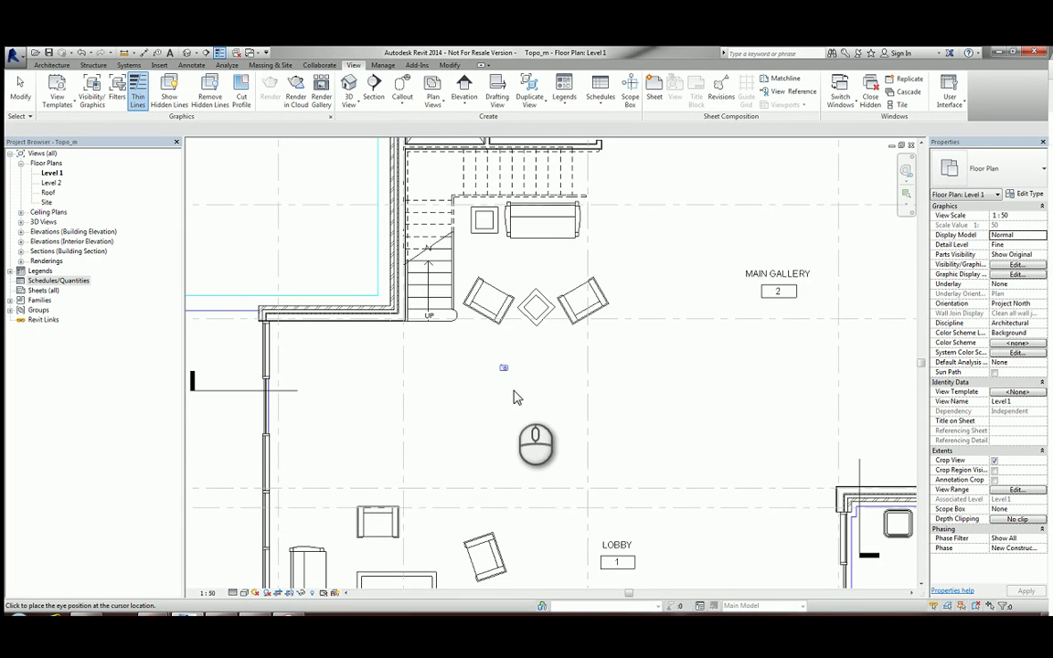
{"action": "left_click", "coordinate": [574, 503]}
{"action": "scroll", "coordinate": [575, 501], "scroll_direction": "down", "scroll_amount": 4}
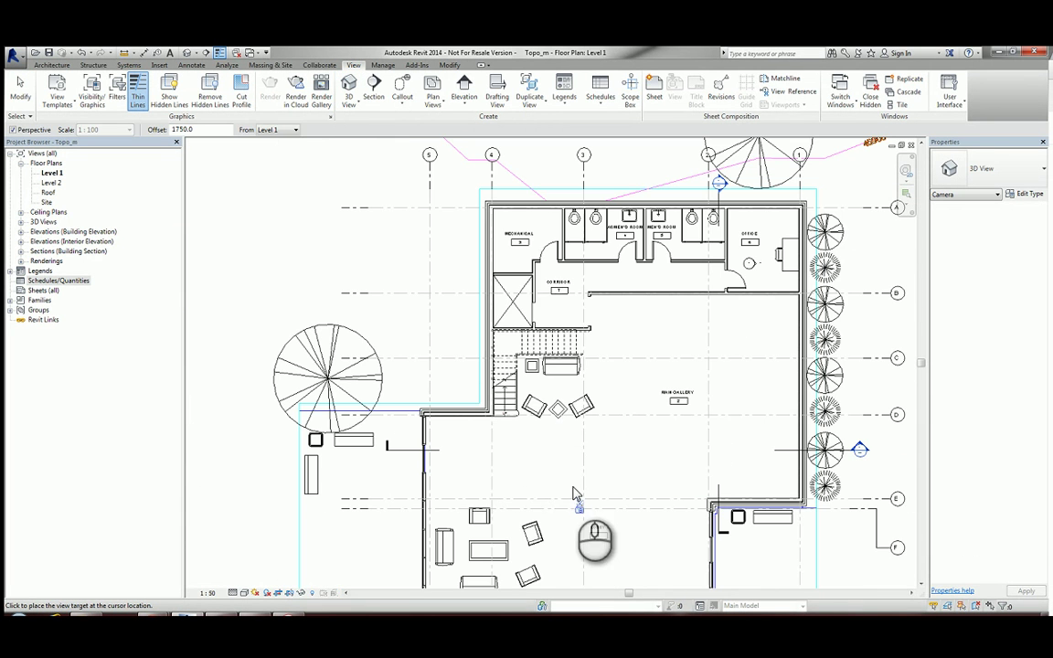
{"action": "left_click", "coordinate": [490, 178]}
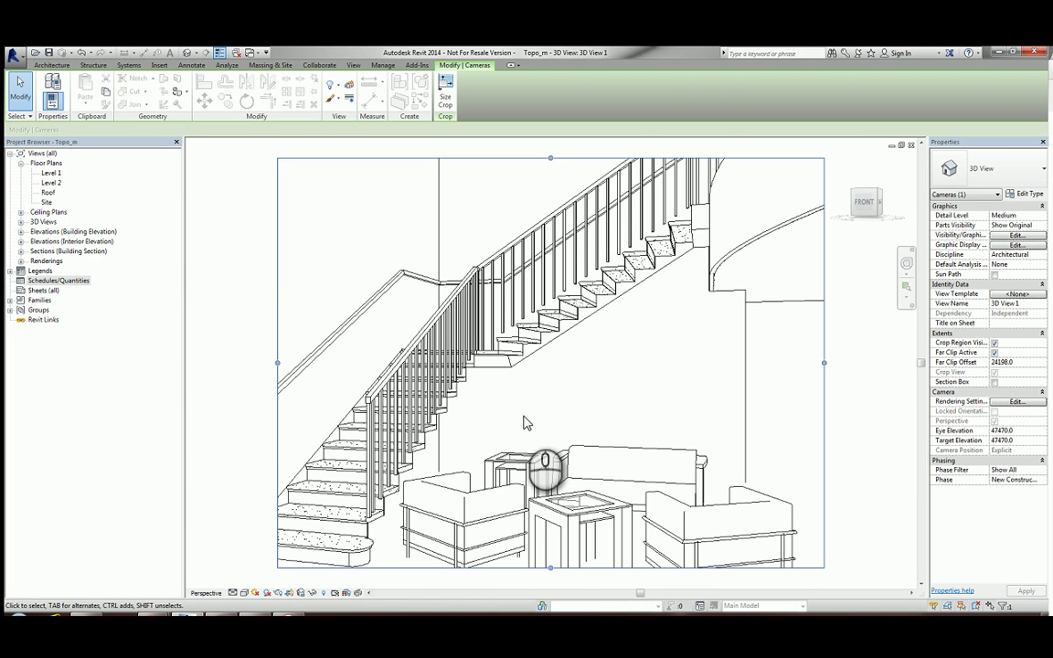
{"action": "middle_click_drag", "start_coordinate": [524, 420], "coordinate": [661, 280]}
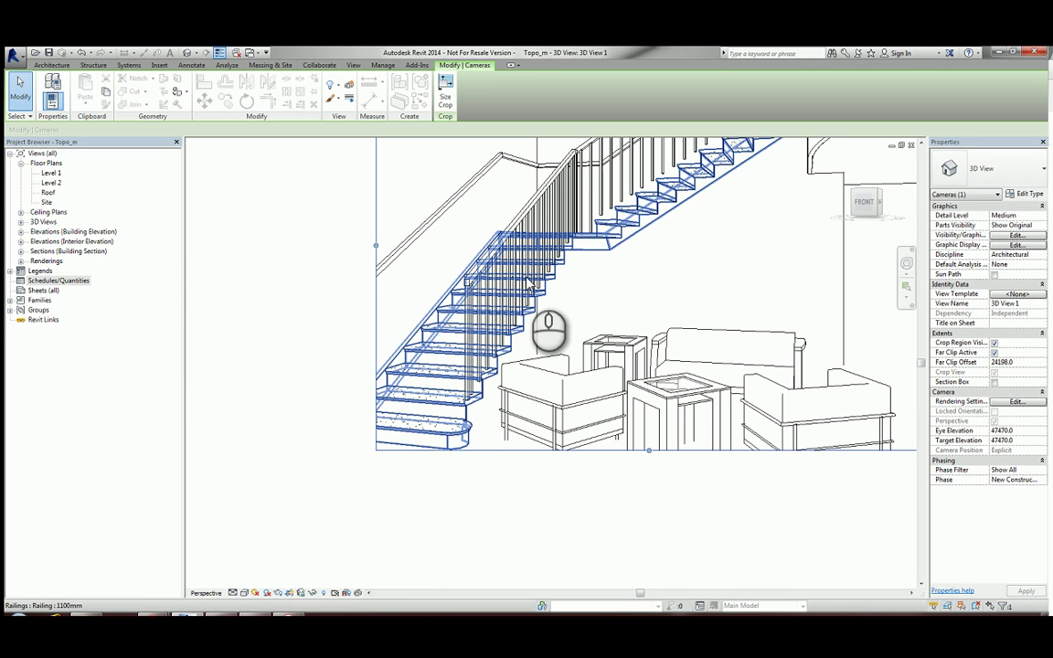
{"action": "middle_click_drag", "start_coordinate": [609, 288], "coordinate": [529, 401]}
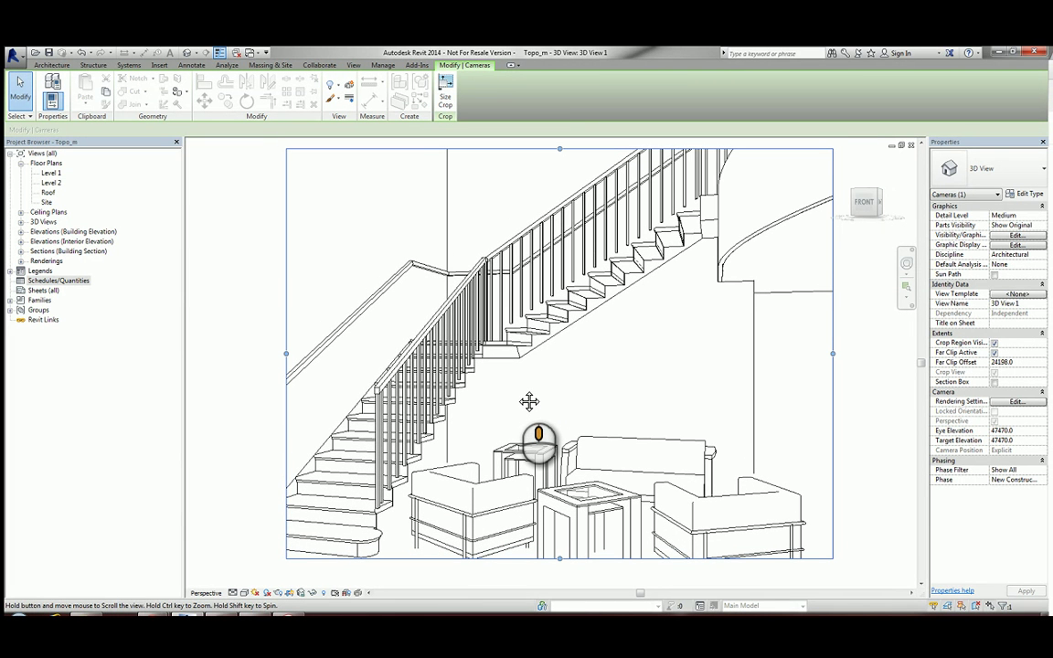
Return to the Level 1 floor plan from the Project Browser
{"action": "left_click", "coordinate": [49, 173]}
{"action": "double_click", "coordinate": [49, 174]}
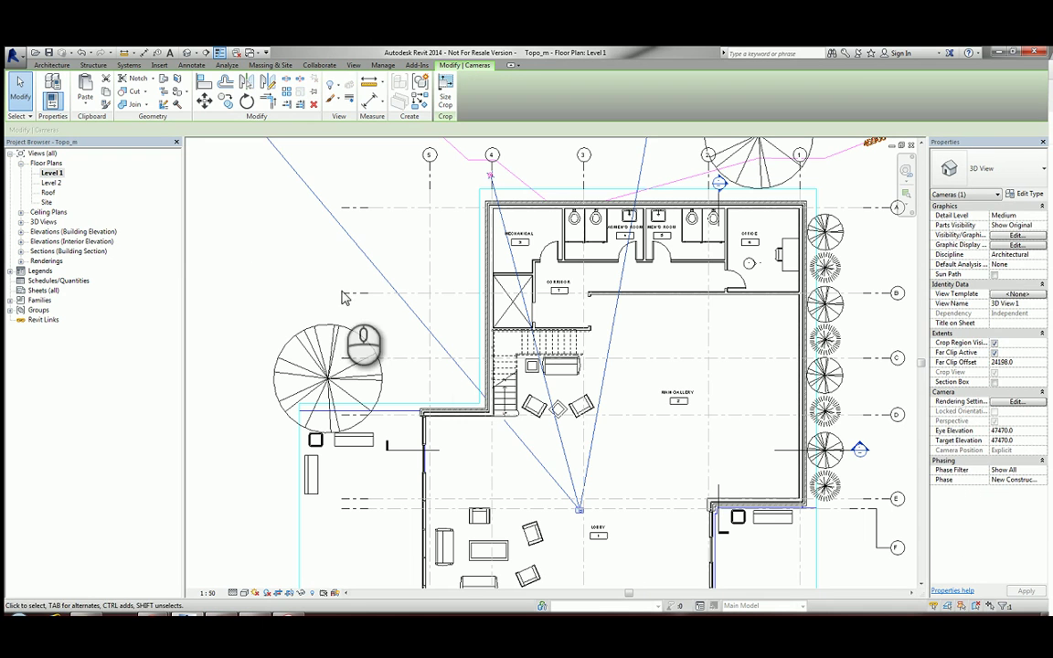
{"action": "left_click", "coordinate": [618, 460]}
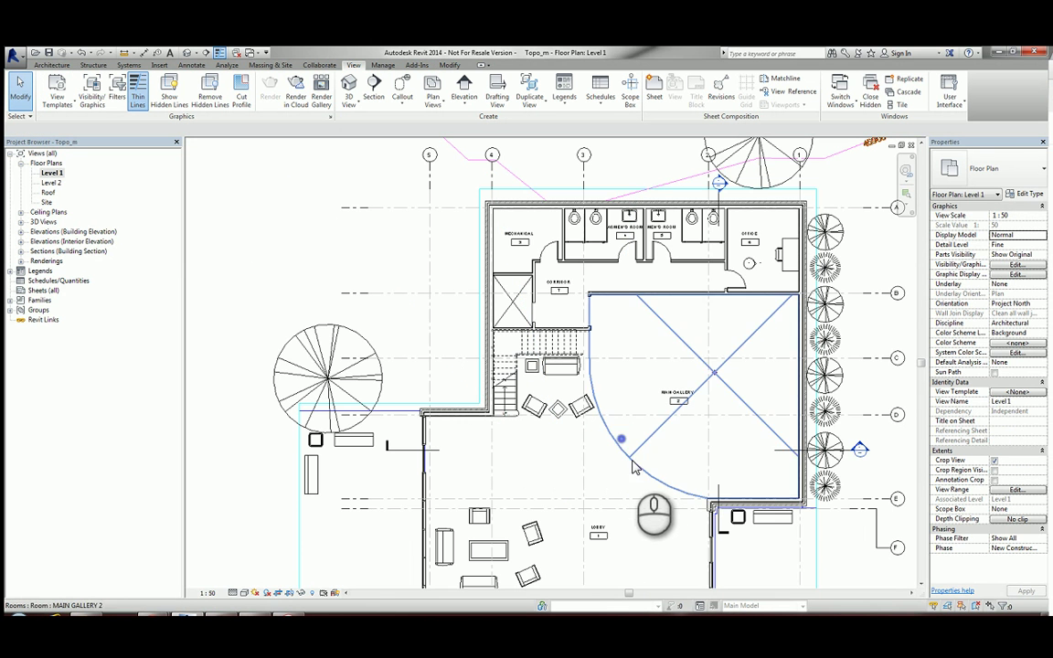
Draw a straight 20-riser component stair run in the Main Gallery and finish it
{"action": "scroll", "coordinate": [549, 420], "scroll_direction": "up", "scroll_amount": 3}
{"action": "scroll", "coordinate": [537, 410], "scroll_direction": "up", "scroll_amount": 1}
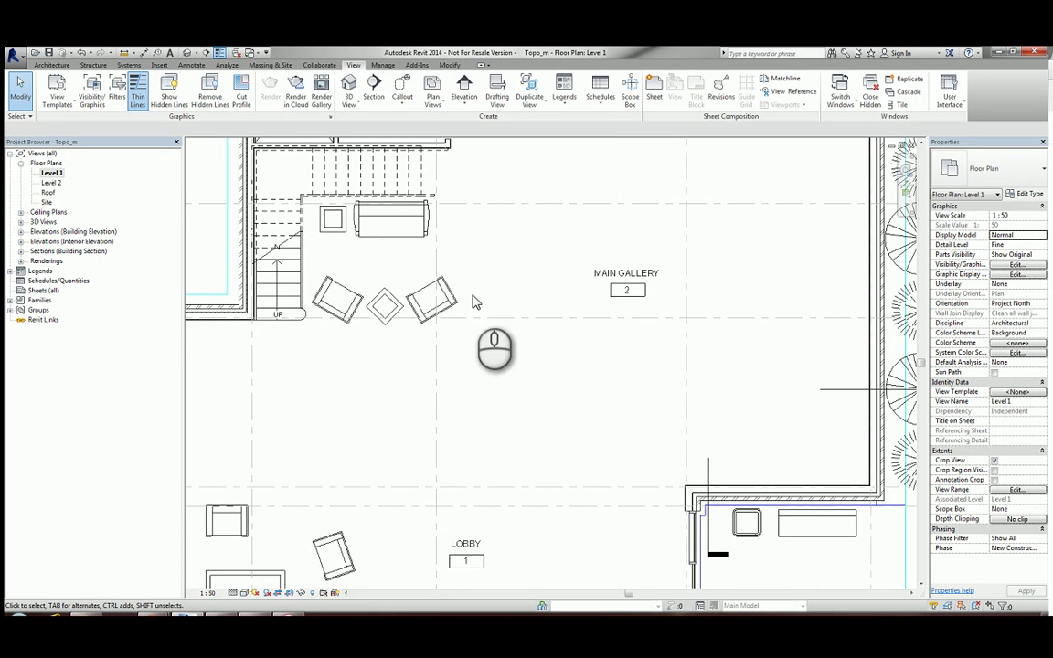
{"action": "left_click", "coordinate": [278, 228]}
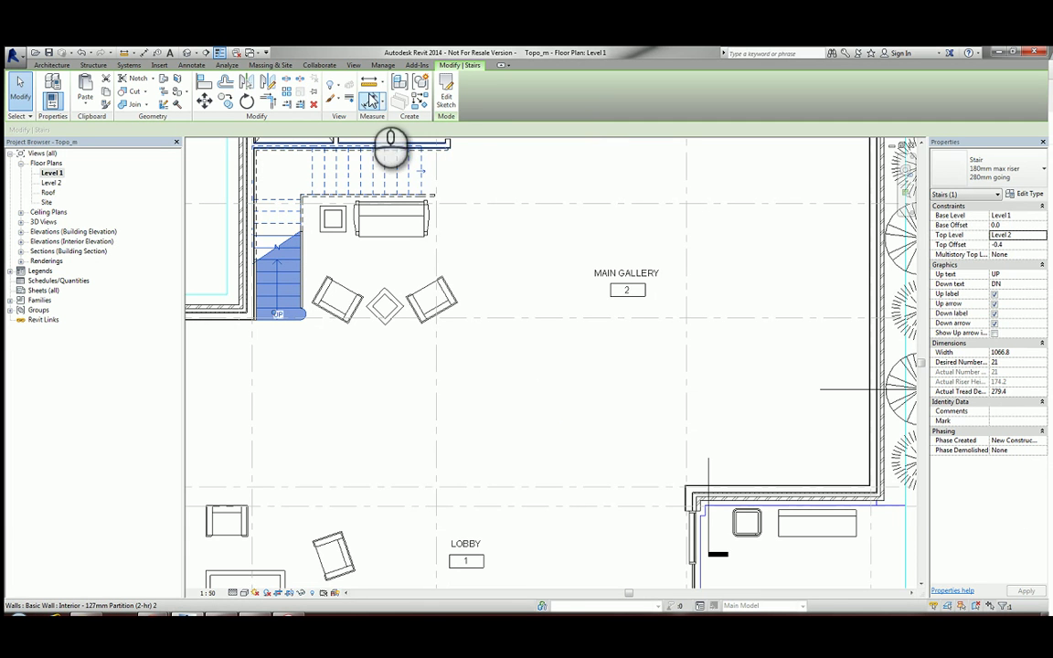
{"action": "left_click", "coordinate": [420, 100]}
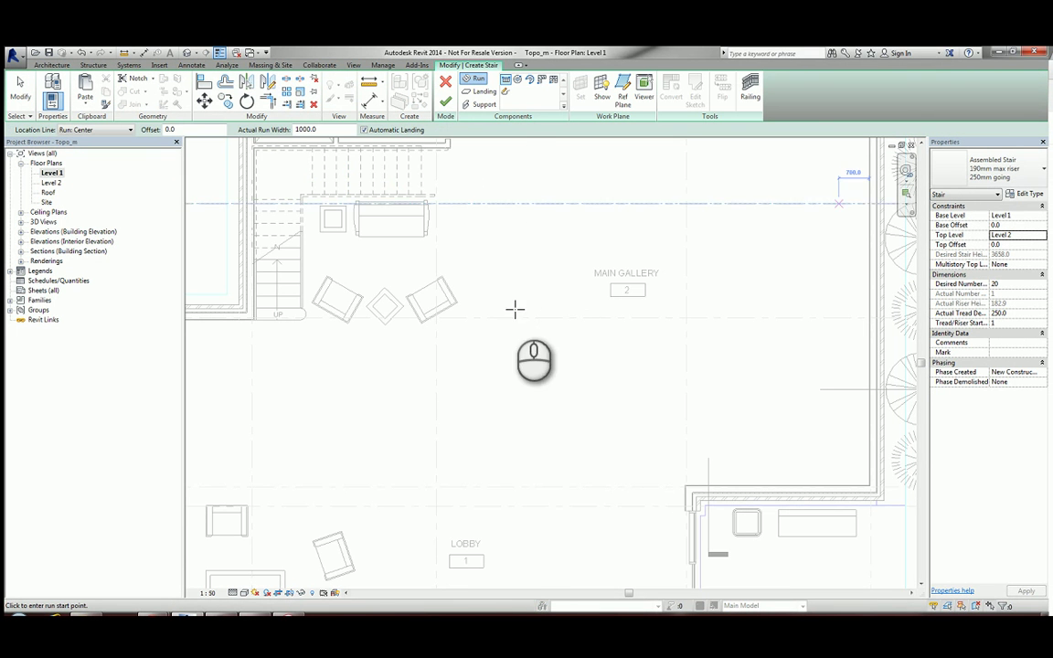
{"action": "left_click", "coordinate": [520, 416]}
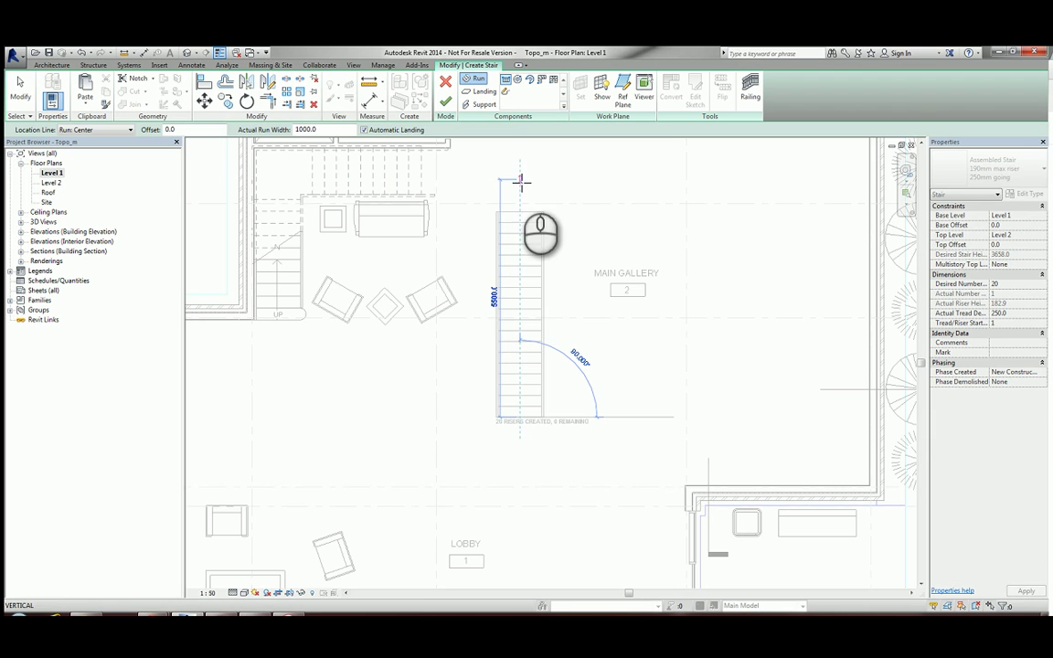
{"action": "left_click", "coordinate": [520, 179]}
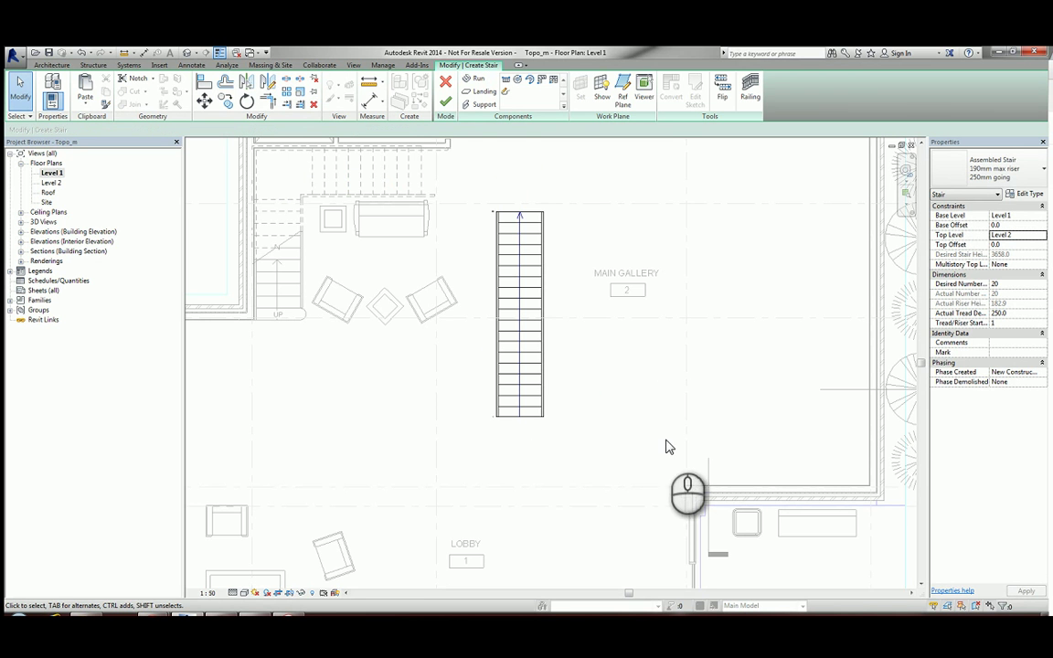
{"action": "left_click", "coordinate": [445, 101]}
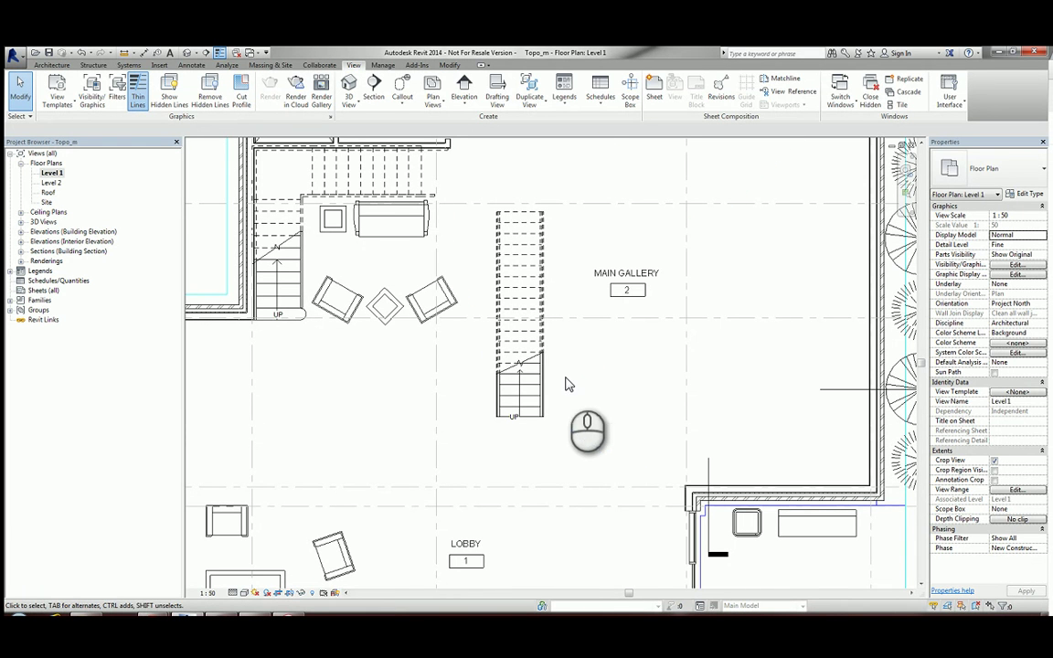
Reopen the gallery stair with Edit Stairs and select its 1000.0-wide, 20-riser run
{"action": "left_click", "coordinate": [523, 366]}
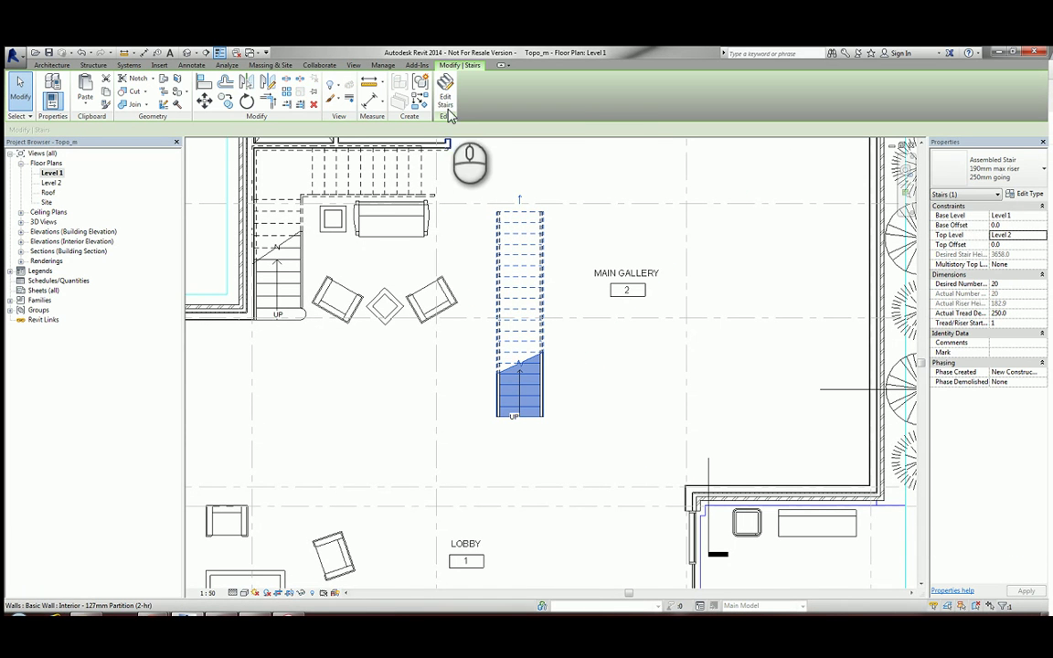
{"action": "left_click", "coordinate": [445, 96]}
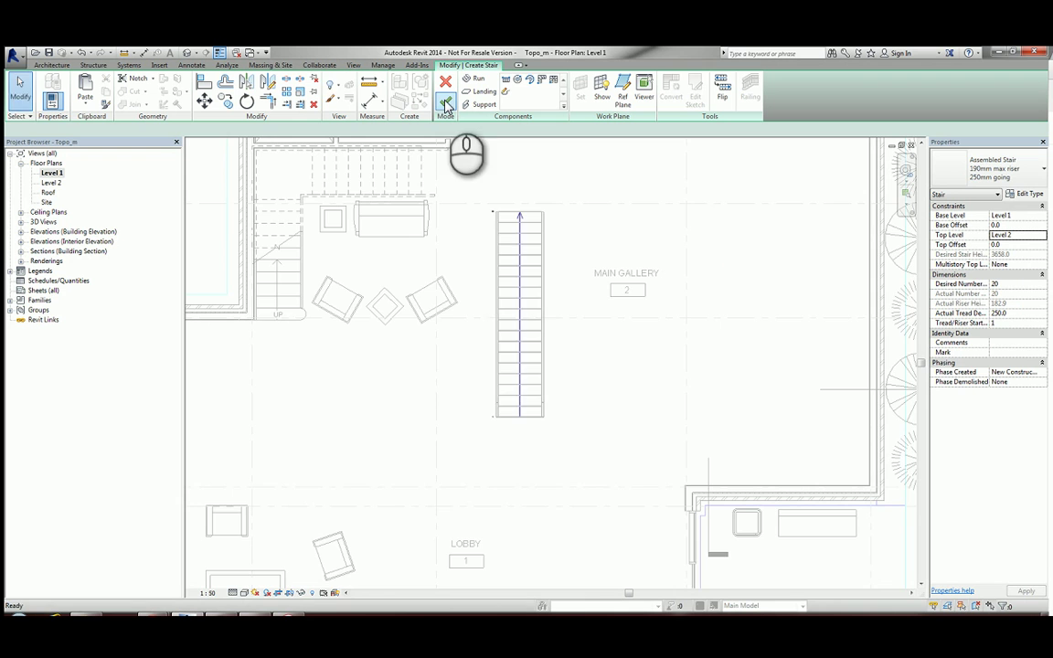
{"action": "scroll", "coordinate": [542, 485], "scroll_direction": "up", "scroll_amount": 2}
{"action": "left_click", "coordinate": [517, 386]}
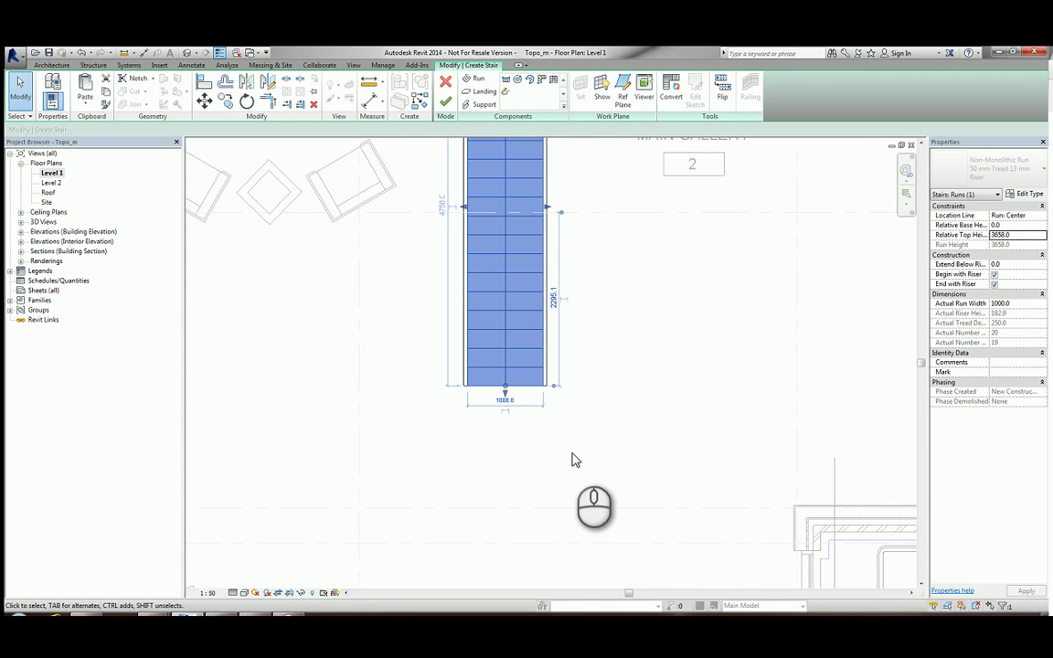
Convert the gallery run to a custom sketch, dismissing the irreversible-conversion warning
{"action": "left_click", "coordinate": [670, 99]}
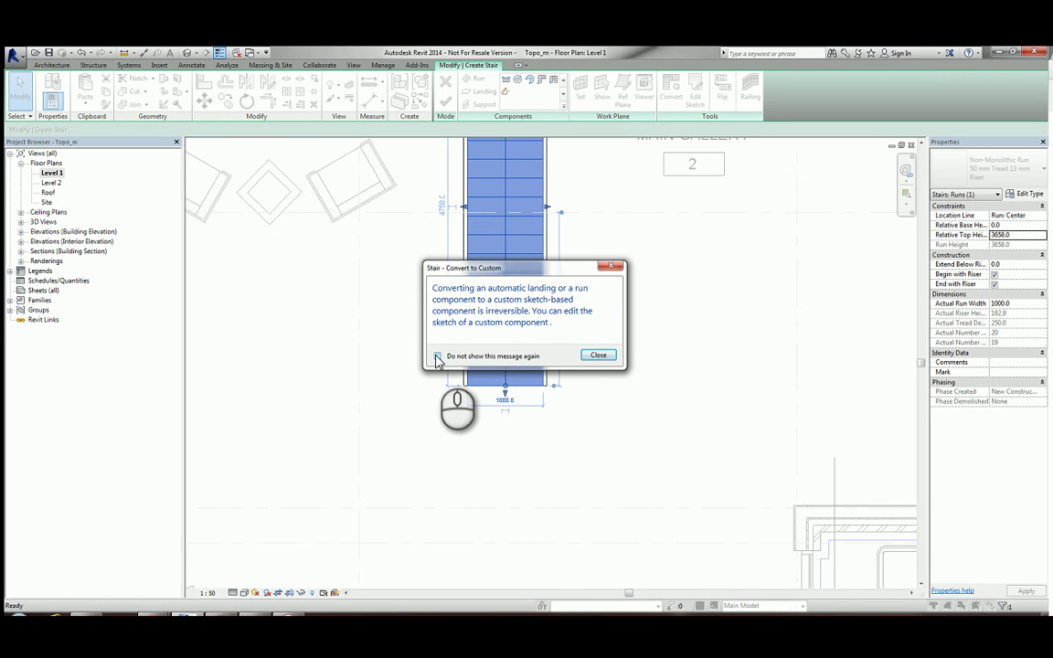
{"action": "left_click", "coordinate": [599, 355]}
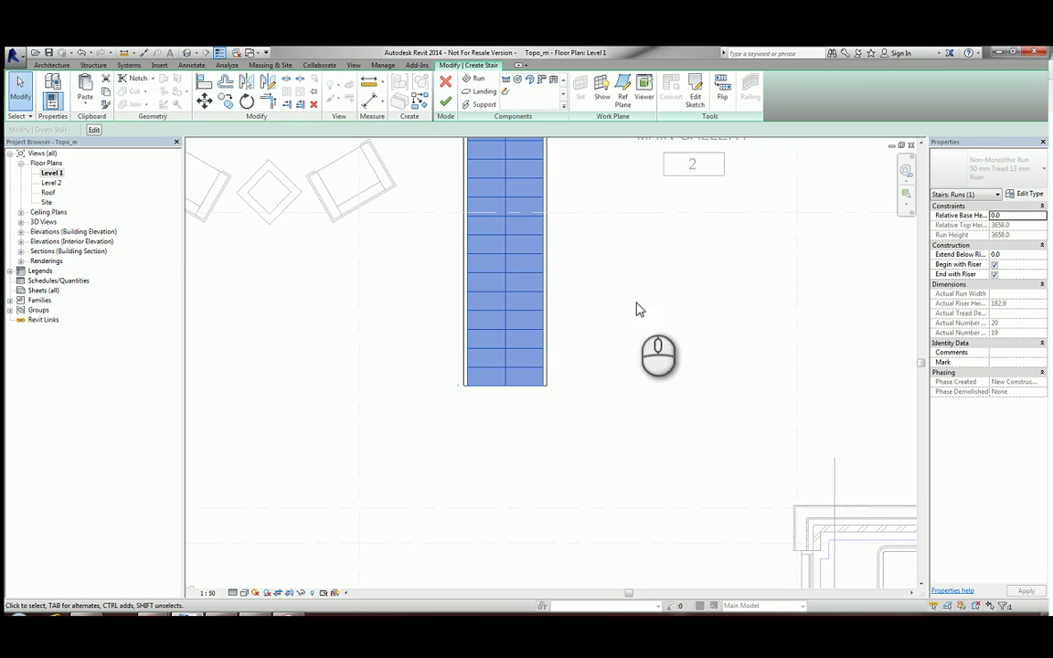
Open the run's sketch and shorten its right boundary by one tread, from 4750 to 4500
{"action": "left_click", "coordinate": [692, 99]}
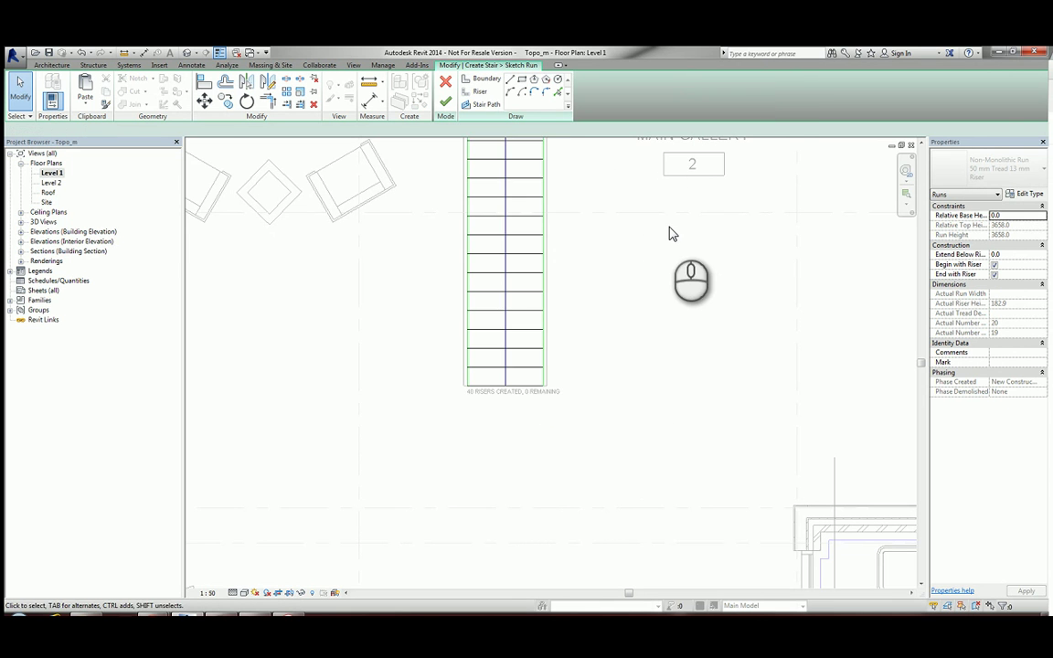
{"action": "scroll", "coordinate": [536, 375], "scroll_direction": "up", "scroll_amount": 2}
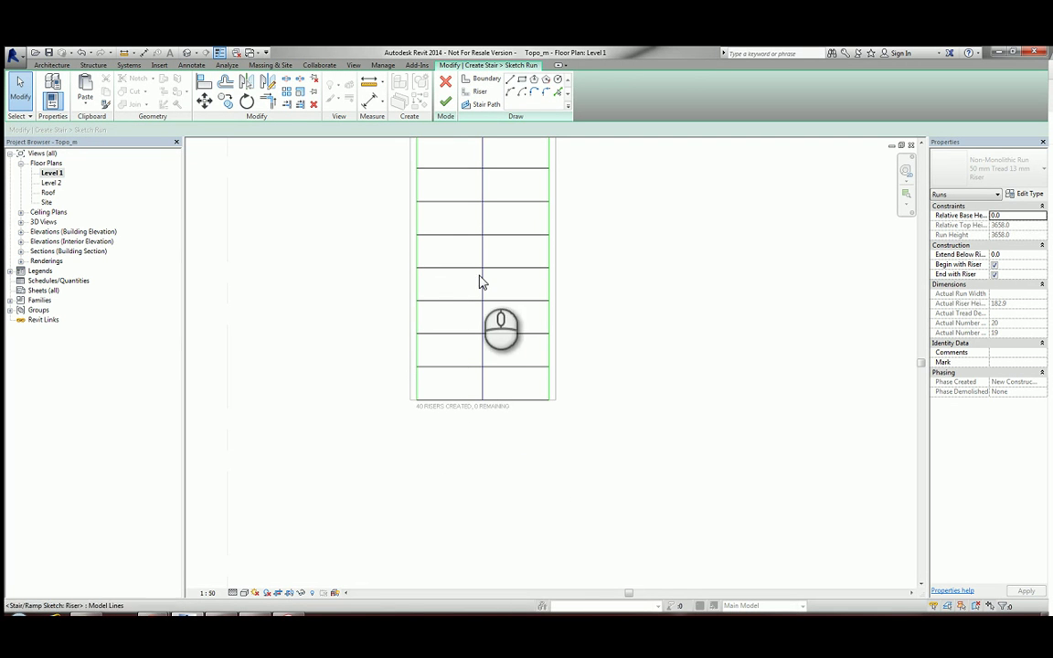
{"action": "left_click", "coordinate": [549, 388]}
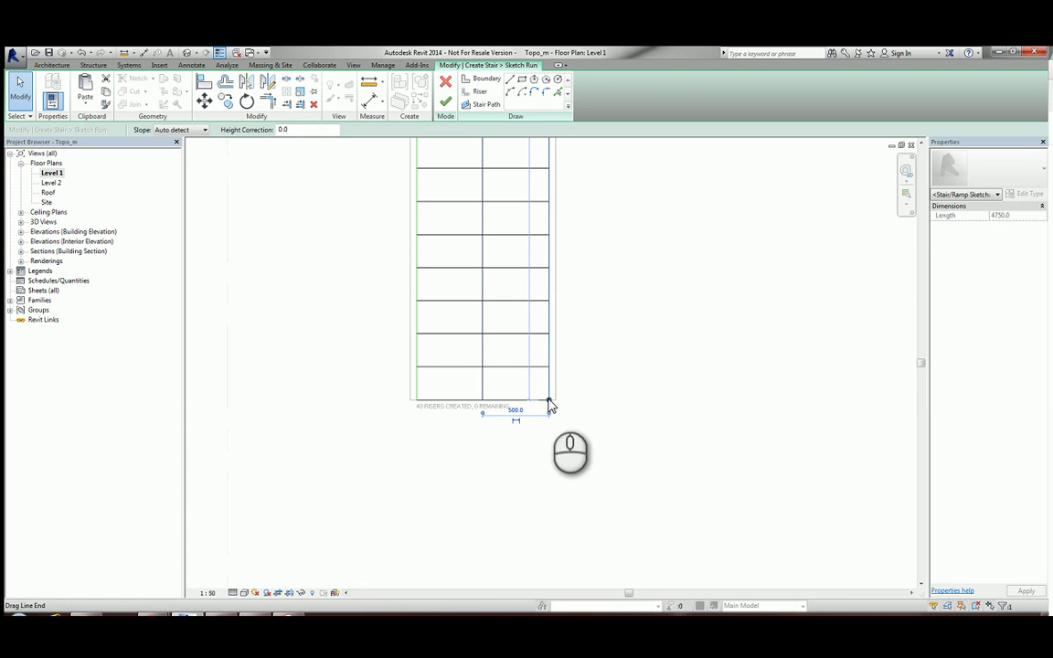
{"action": "left_click_drag", "start_coordinate": [549, 406], "coordinate": [549, 366]}
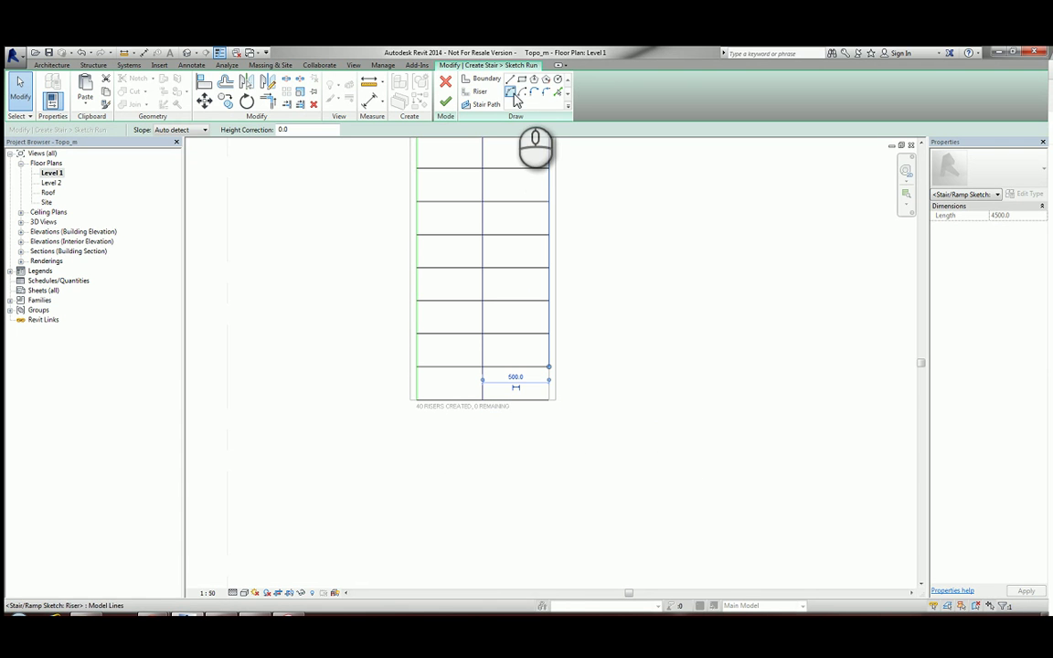
{"action": "key", "text": "Return"}
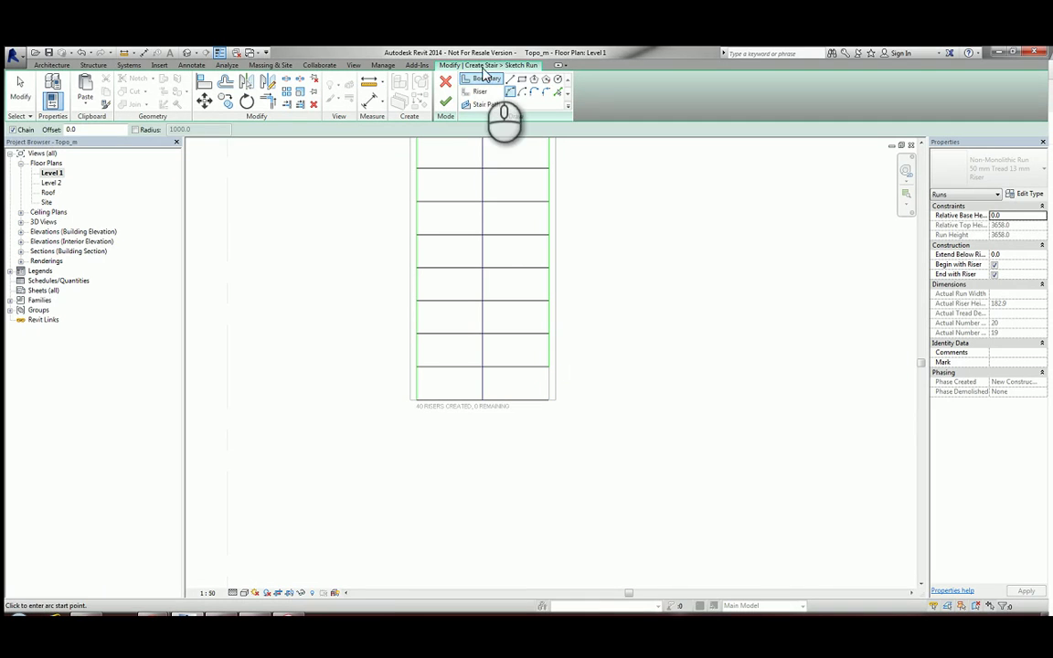
Sketch an arc riser at the run's bottom-right corner
{"action": "left_click", "coordinate": [477, 92]}
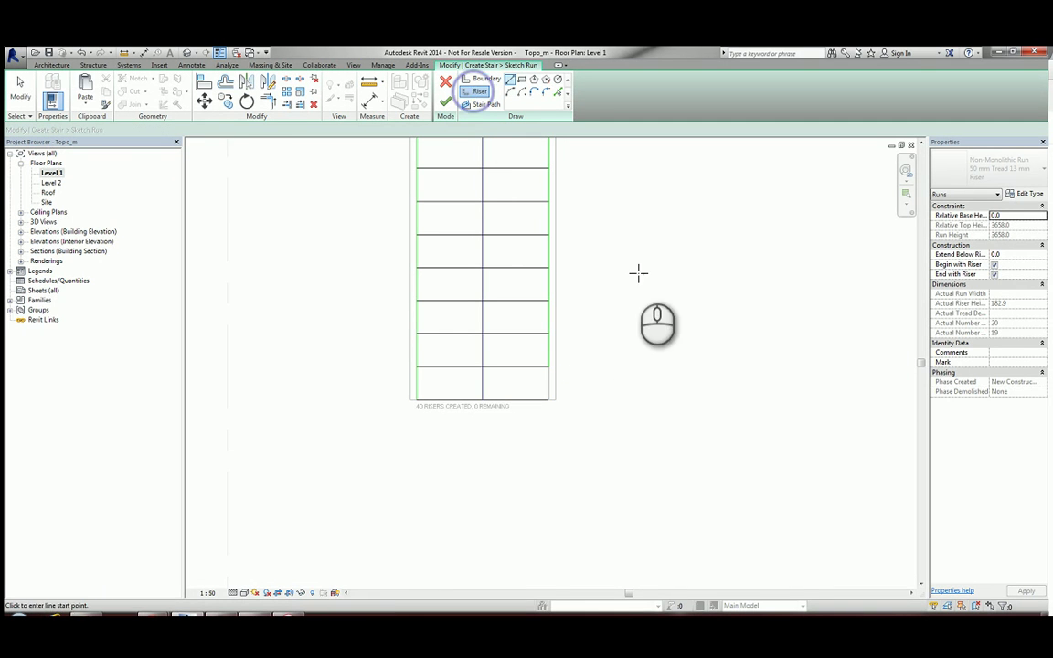
{"action": "left_click", "coordinate": [549, 398]}
{"action": "left_click", "coordinate": [547, 369]}
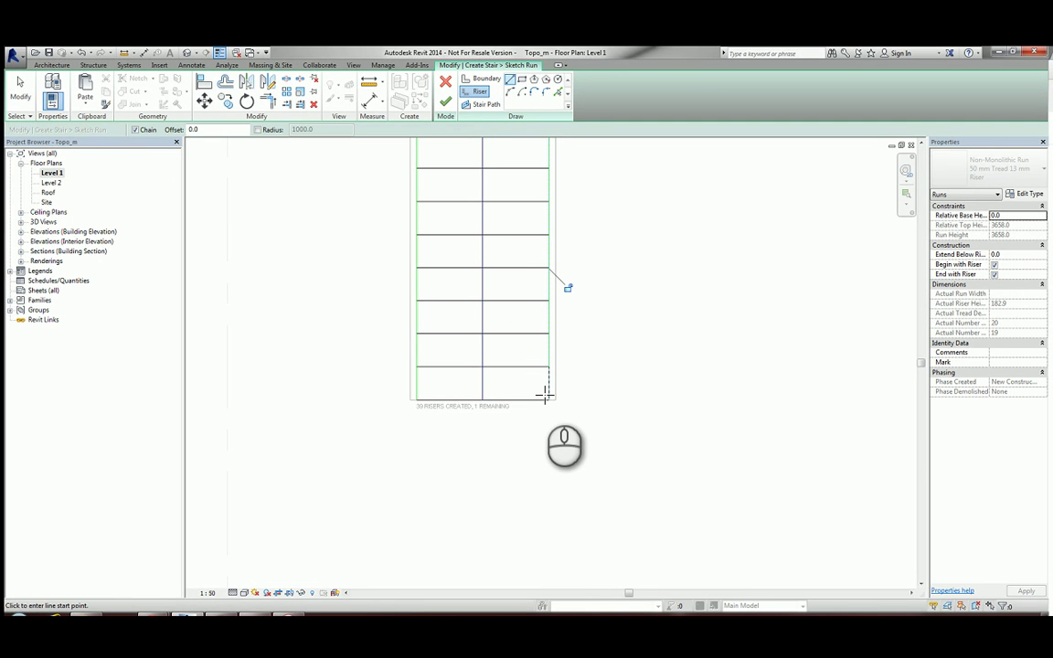
{"action": "left_click", "coordinate": [20, 88]}
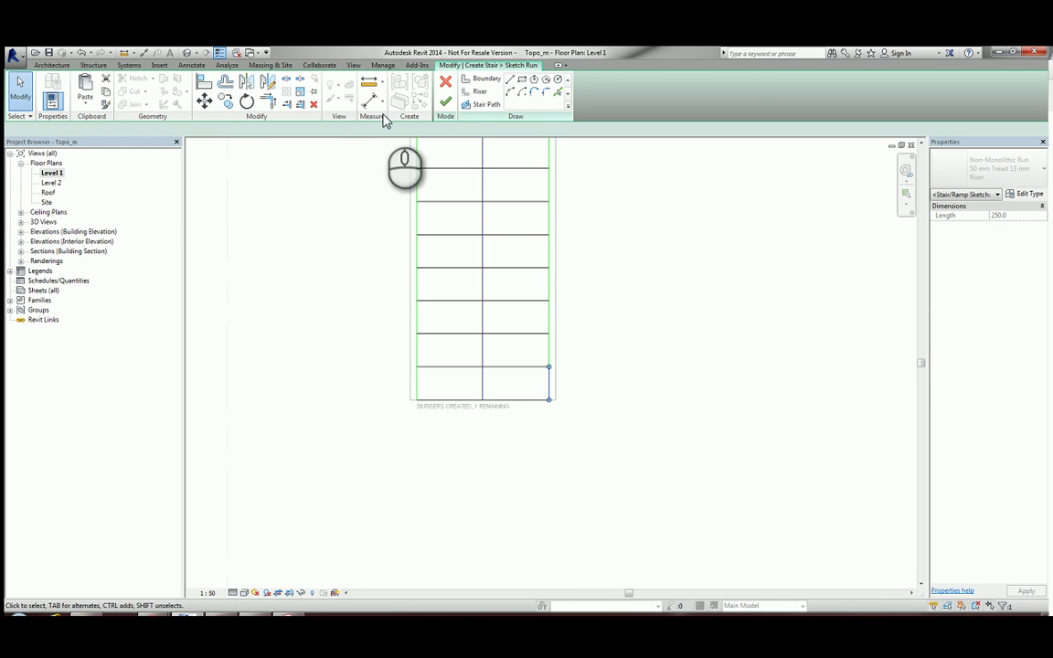
Draw a Start-End-Radius arc riser rounding the bottom step's right end, then finish the sketch
{"action": "left_click", "coordinate": [508, 95]}
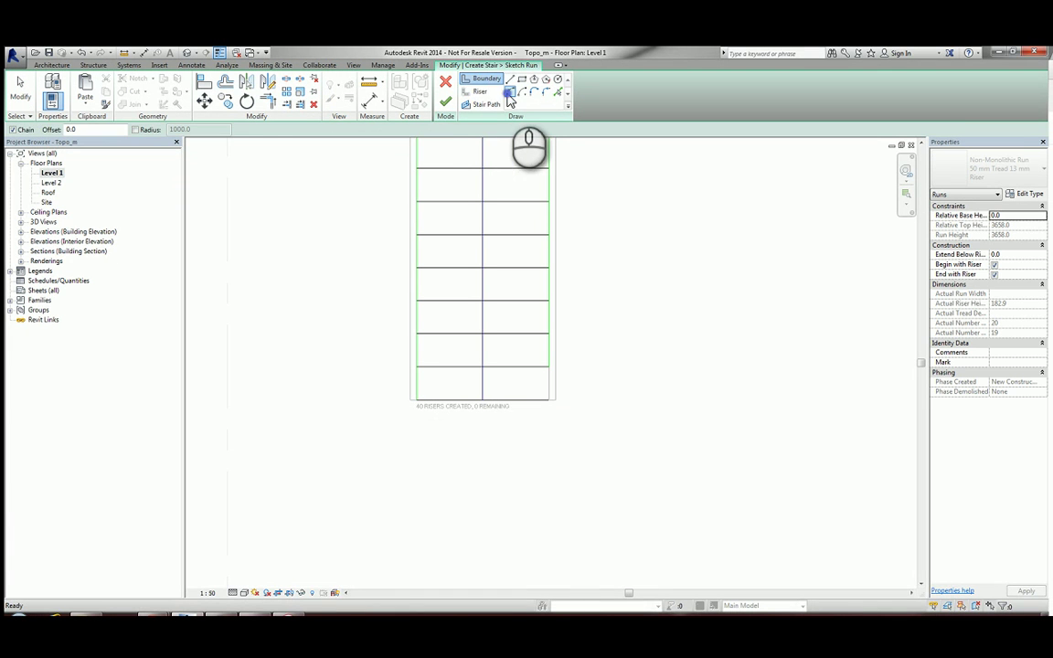
{"action": "left_click", "coordinate": [511, 92]}
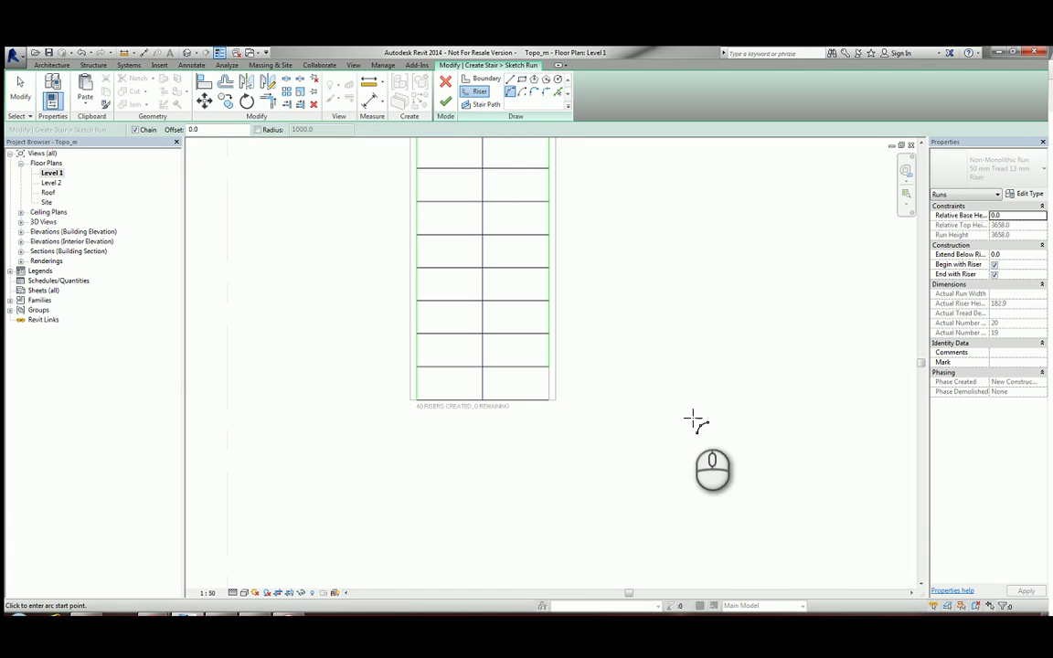
{"action": "left_click", "coordinate": [548, 399]}
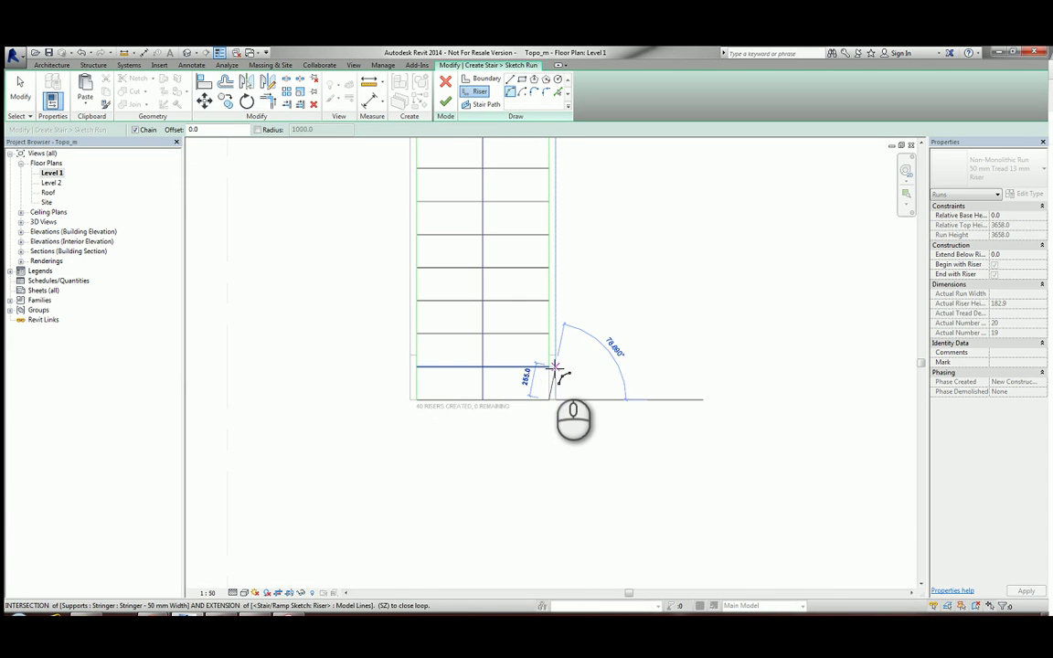
{"action": "left_click", "coordinate": [548, 366]}
{"action": "left_click", "coordinate": [565, 383]}
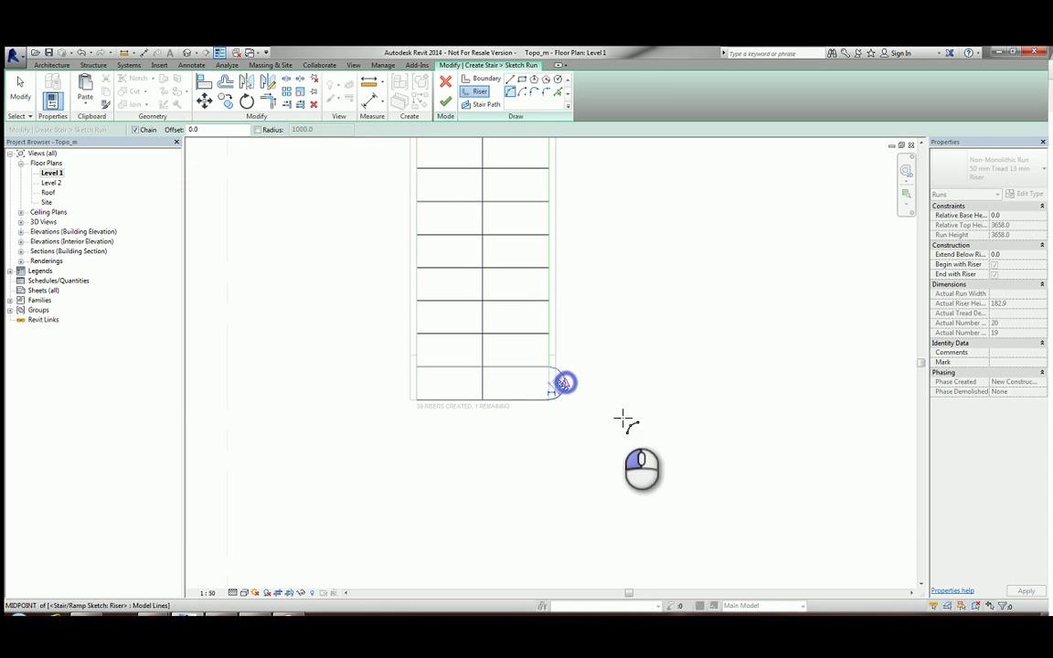
{"action": "left_click", "coordinate": [445, 103]}
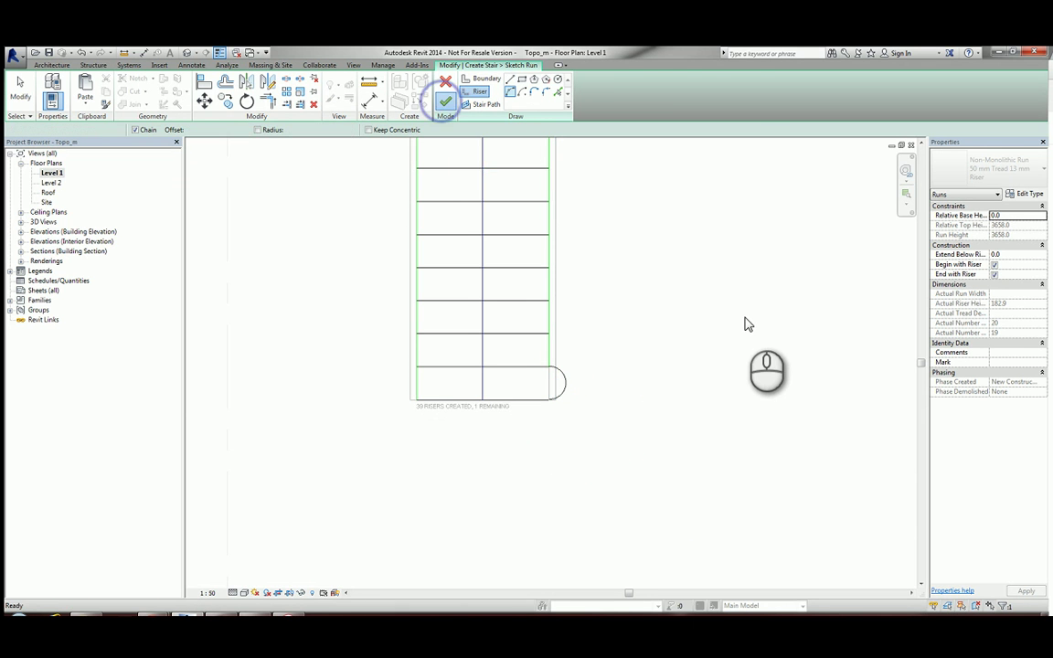
{"action": "left_click", "coordinate": [586, 368]}
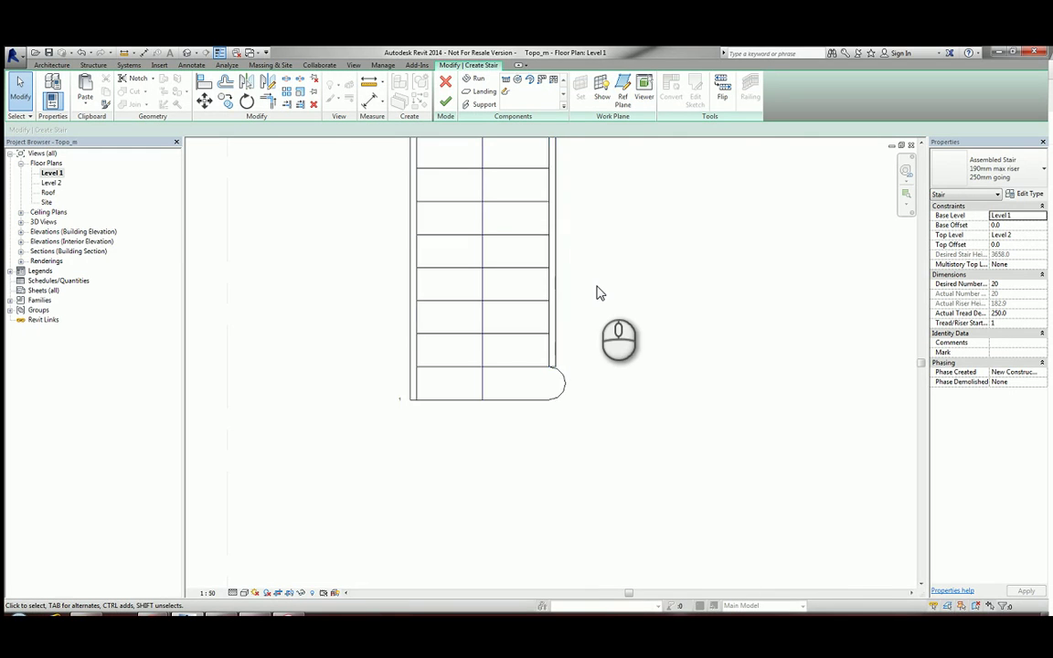
Check the in-progress gallery stair in 3D View 1
{"action": "scroll", "coordinate": [597, 293], "scroll_direction": "down", "scroll_amount": 4}
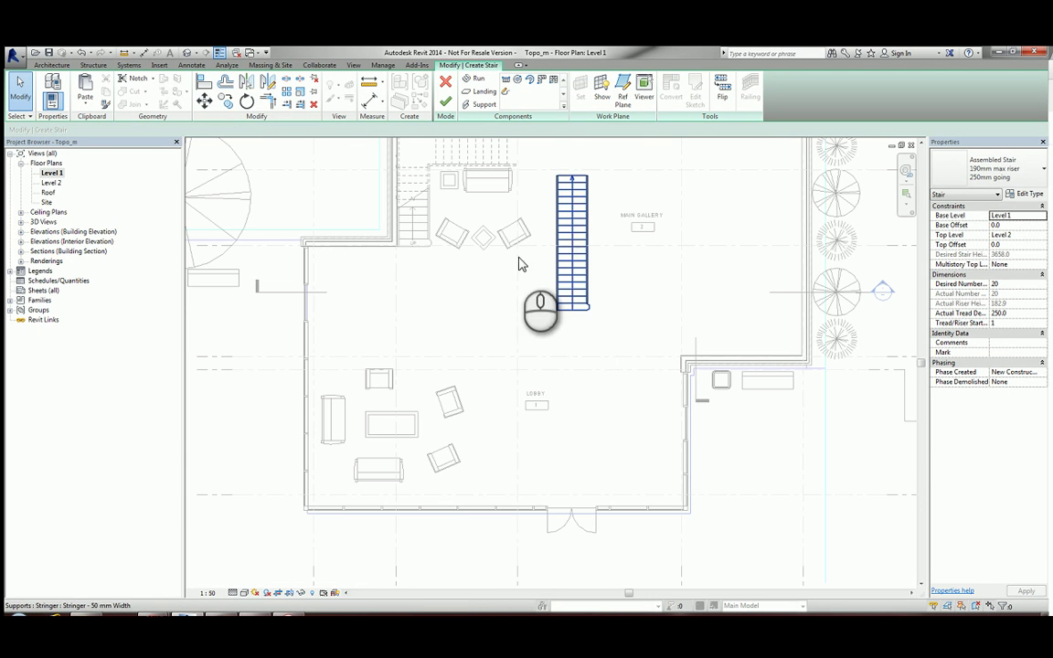
{"action": "left_click", "coordinate": [21, 222]}
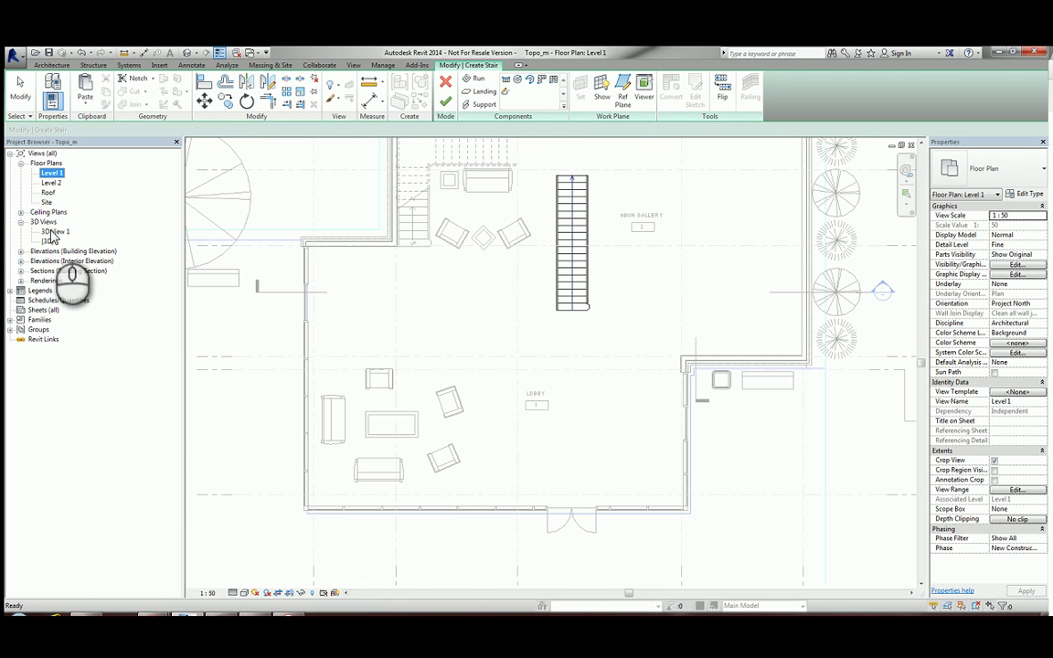
{"action": "double_click", "coordinate": [55, 231]}
Back in the Level 1 plan, finish edit mode to commit the stair with its bullnose bottom step
{"action": "scroll", "coordinate": [468, 268], "scroll_direction": "down", "scroll_amount": 2}
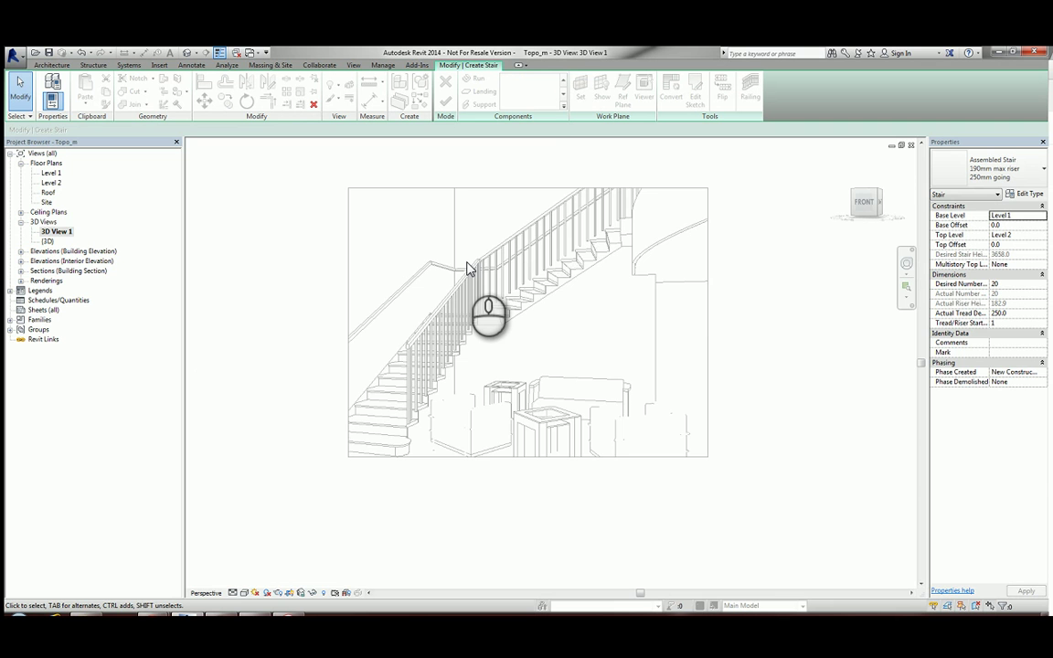
{"action": "double_click", "coordinate": [56, 174]}
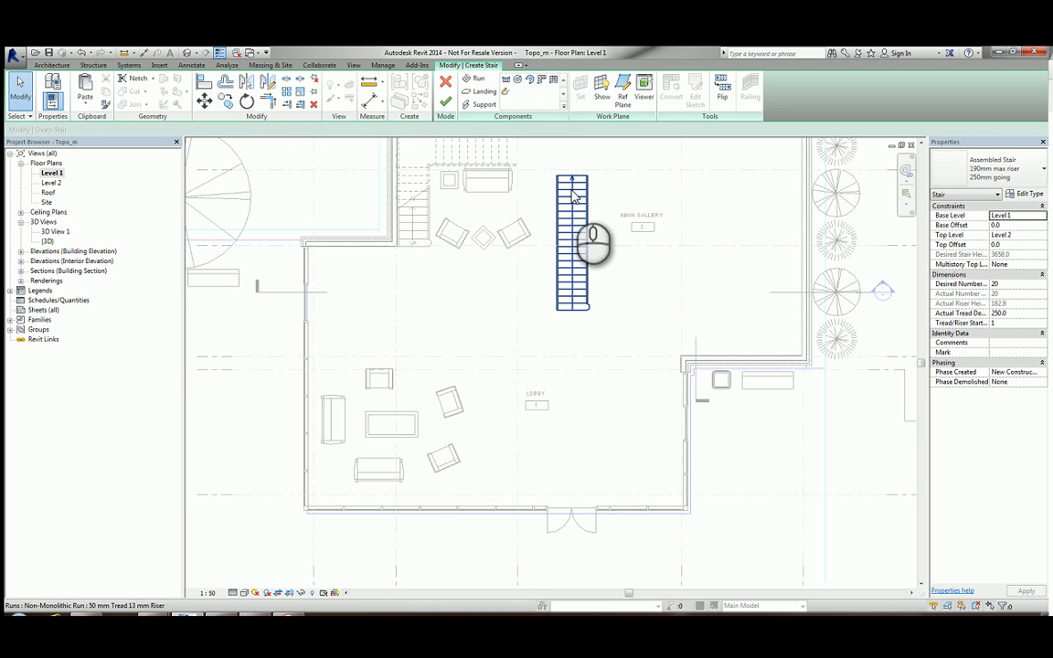
{"action": "scroll", "coordinate": [576, 183], "scroll_direction": "up", "scroll_amount": 4}
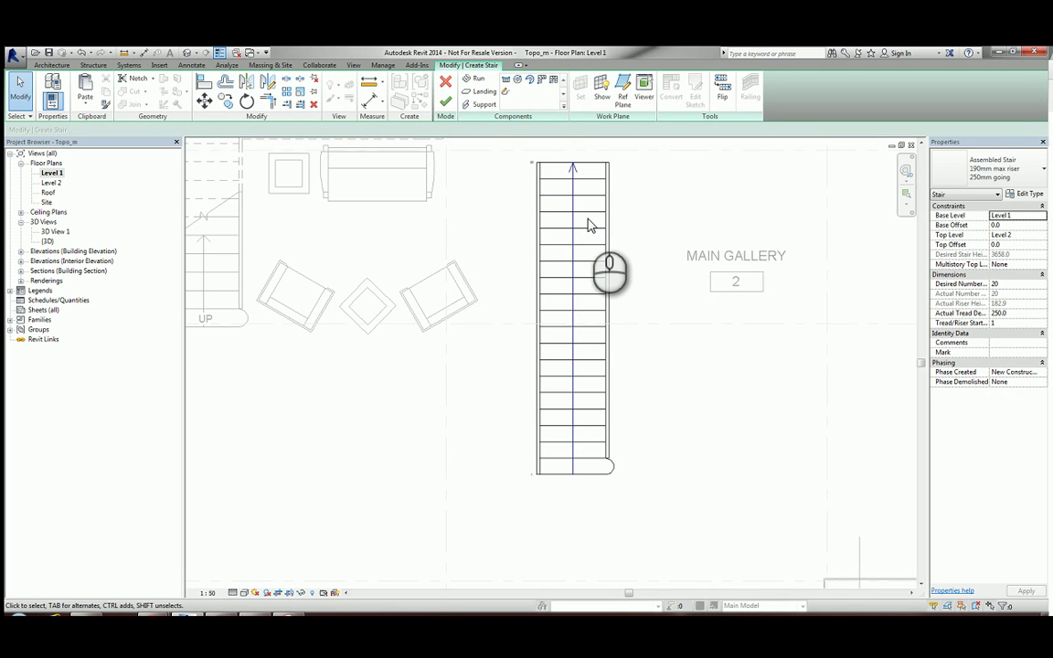
{"action": "left_click", "coordinate": [445, 102]}
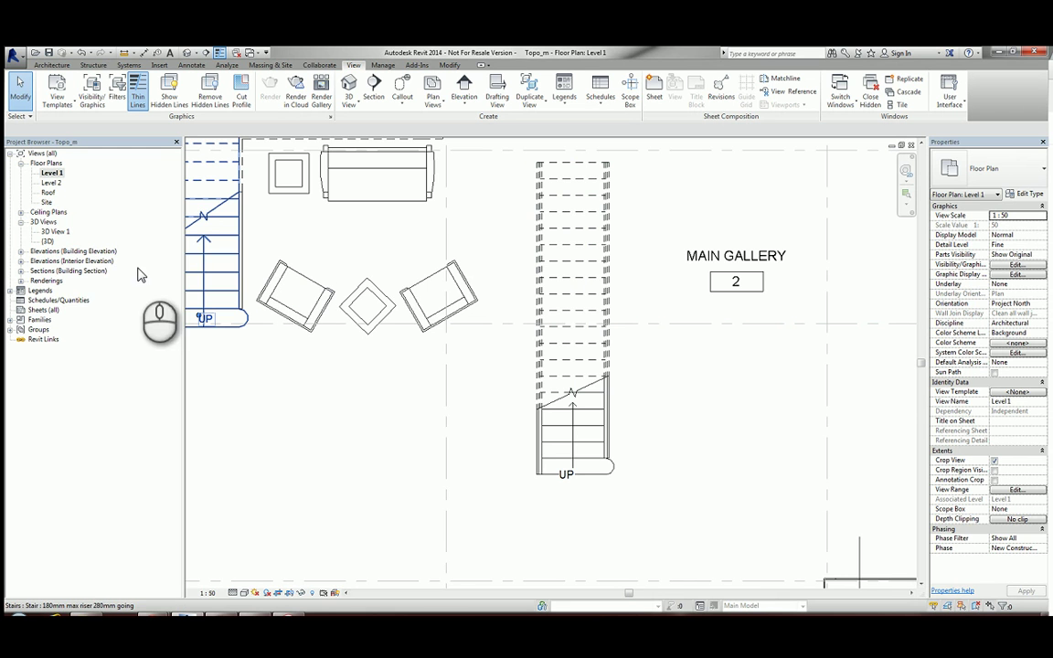
Zoom 3D View 1 to fit, then use the SteeringWheel Look tool to face the rounded bottom step
{"action": "double_click", "coordinate": [57, 232]}
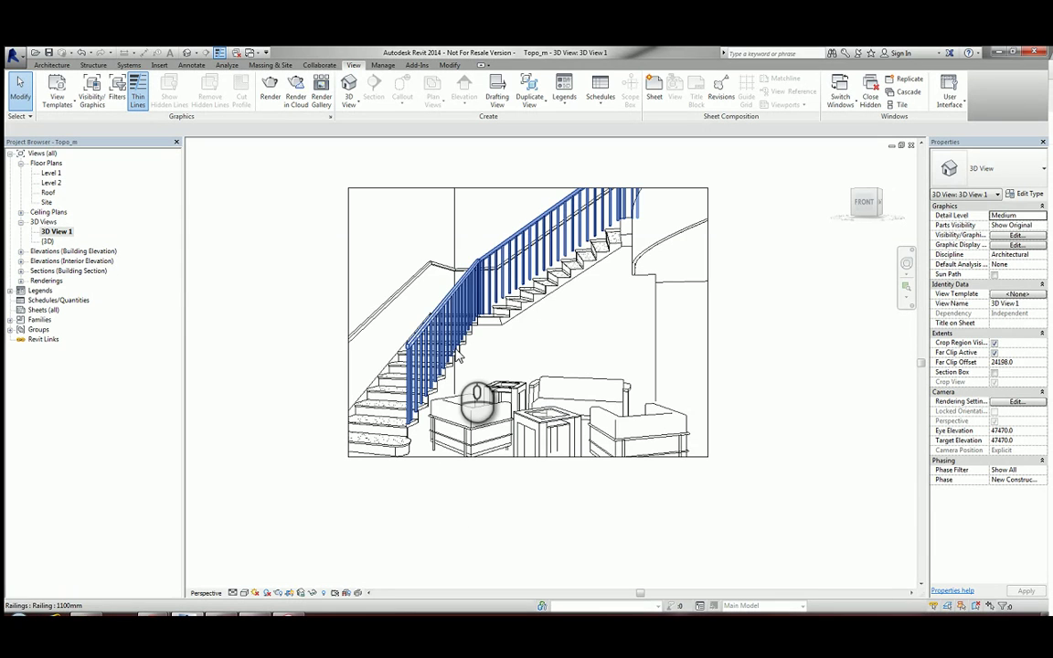
{"action": "middle_click", "coordinate": [740, 302]}
{"action": "left_click", "coordinate": [906, 264]}
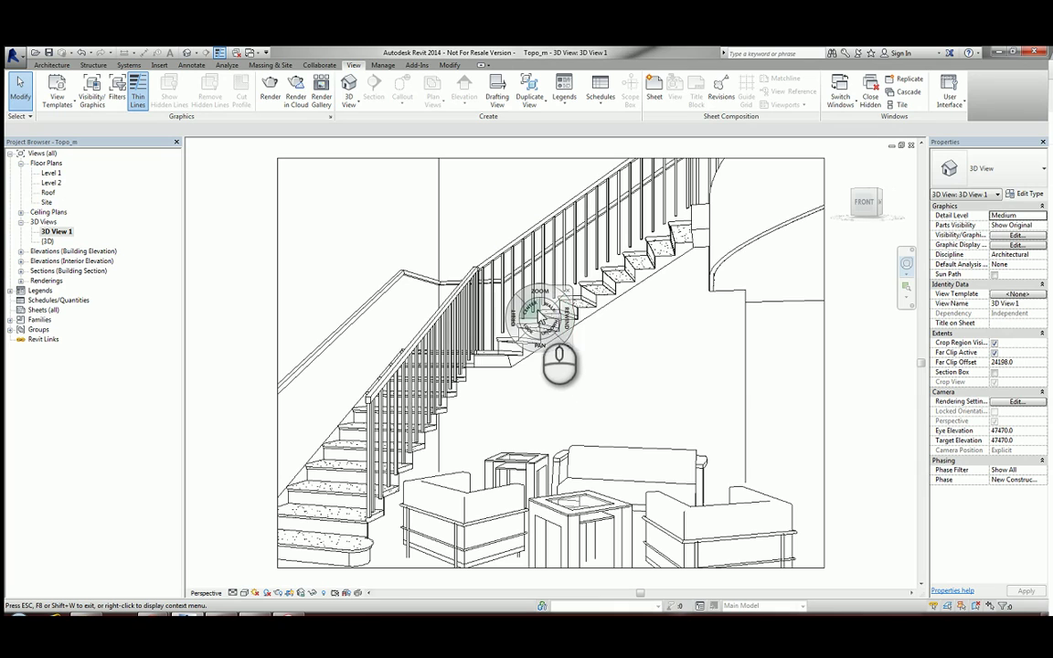
{"action": "left_click_drag", "start_coordinate": [536, 331], "coordinate": [841, 402]}
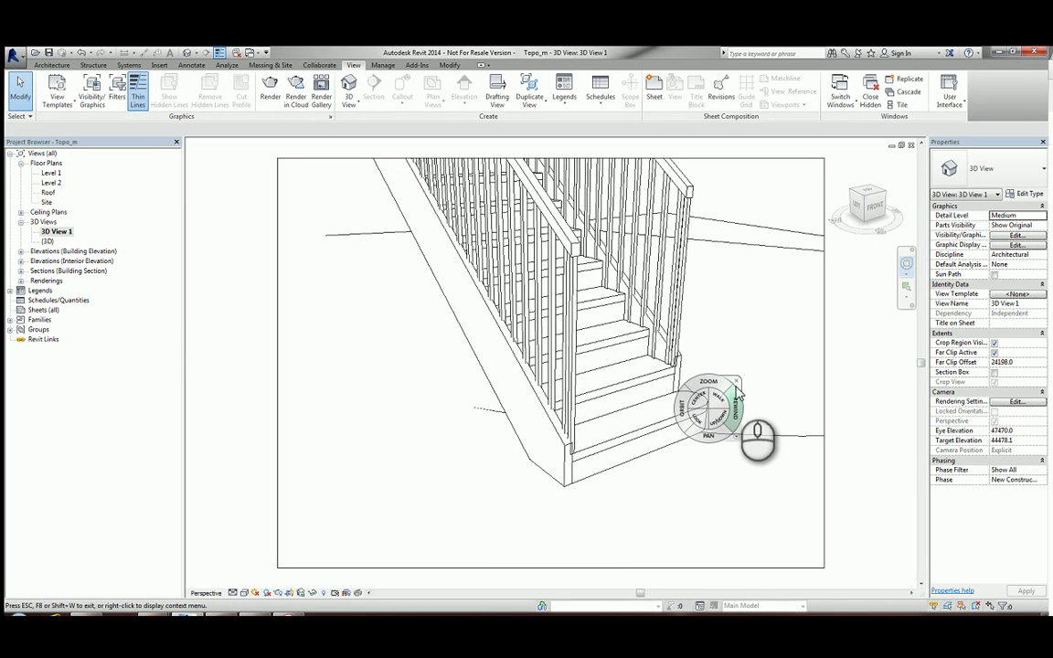
{"action": "left_click", "coordinate": [736, 382]}
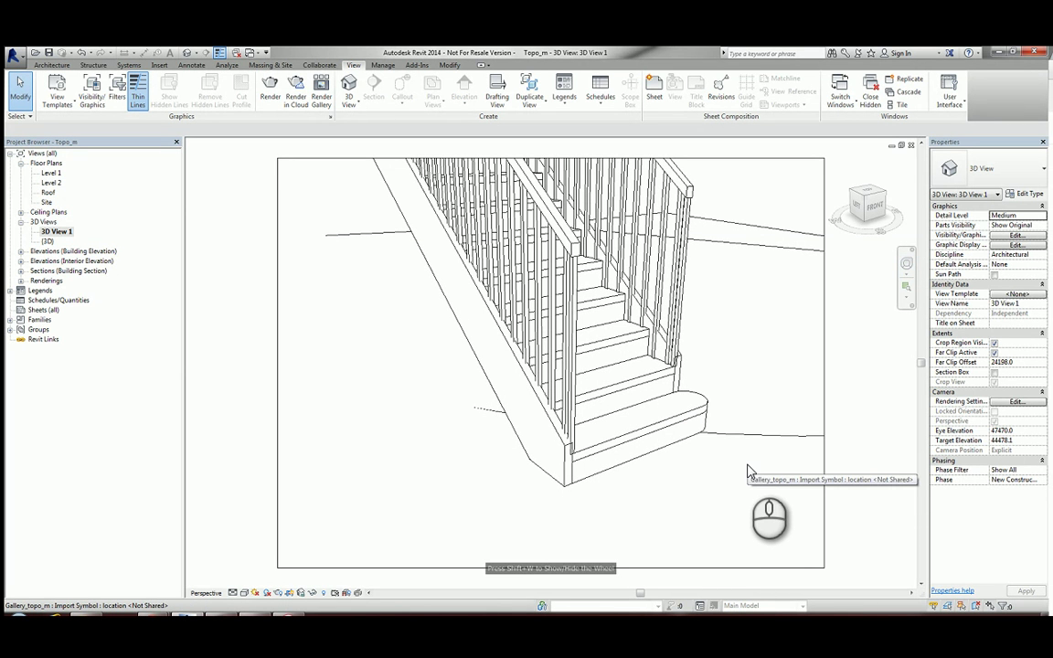